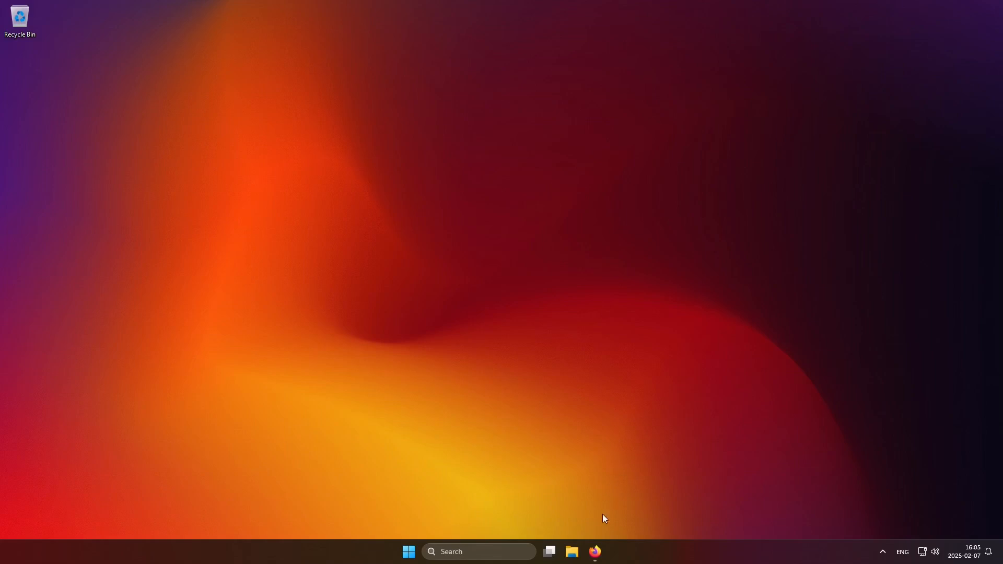
Step: Switch to Firefox, search Google for "vmware workstation" and open VMware's Desktop Hypervisor Solutions page
{"action": "left_click", "coordinate": [596, 555]}
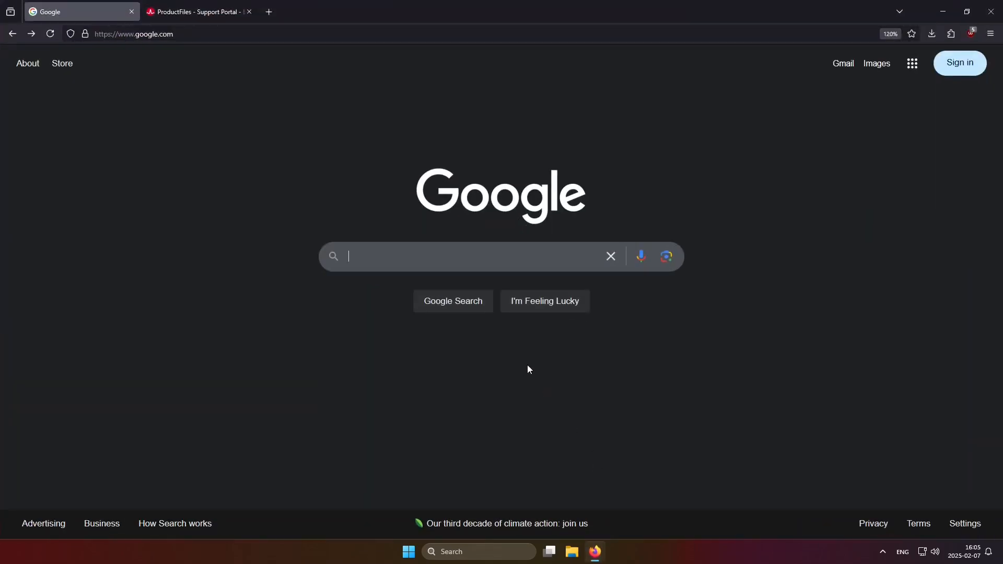
{"action": "type", "text": "vmware wo"}
{"action": "key", "text": "Down"}
{"action": "key", "text": "Return"}
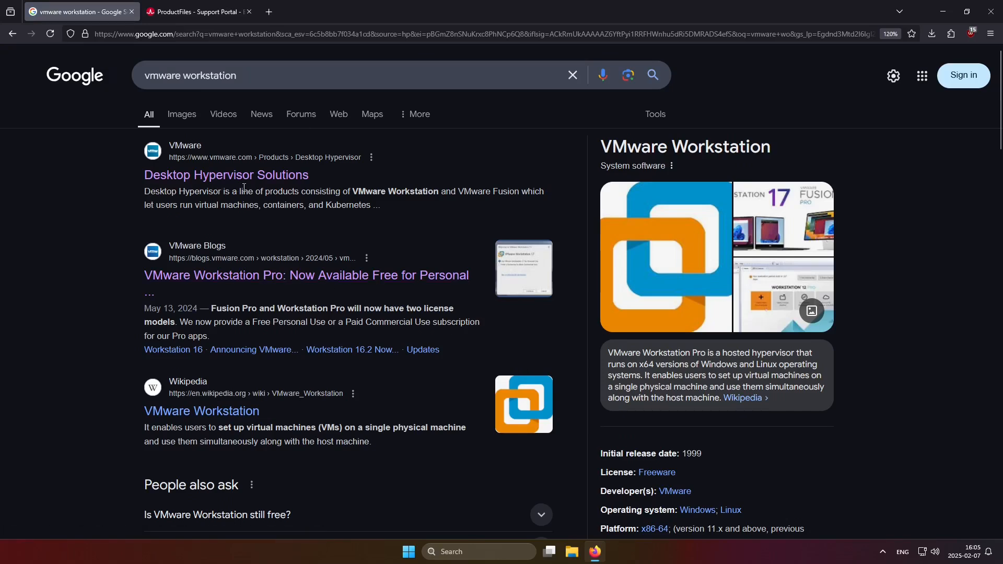
{"action": "left_click", "coordinate": [207, 178]}
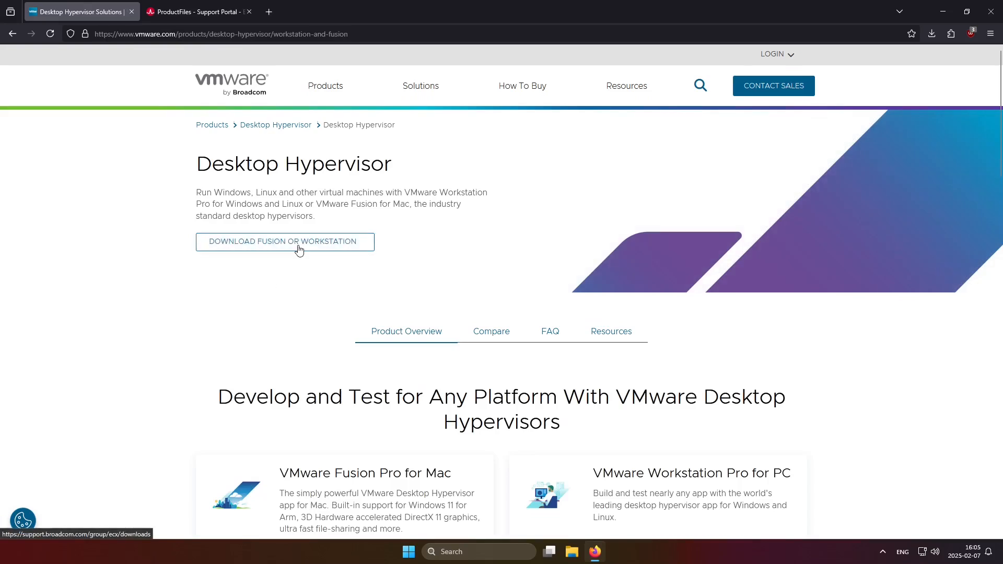
Step: Go to the Fusion or Workstation downloads and bring up the product files for VMware Workstation Pro (For Windows) 17.6.2
{"action": "left_click", "coordinate": [299, 245]}
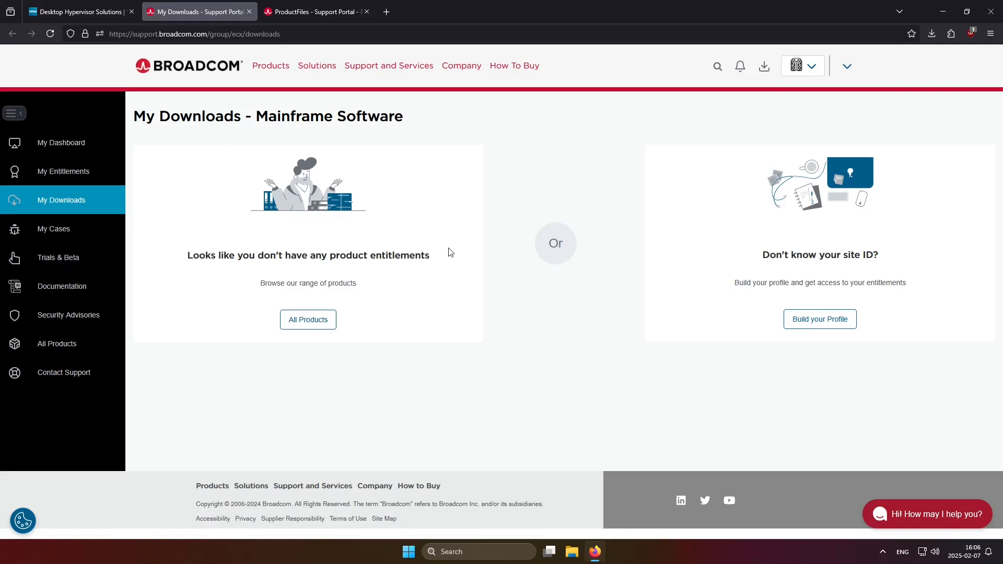
{"action": "left_click", "coordinate": [311, 322]}
{"action": "left_click", "coordinate": [279, 12]}
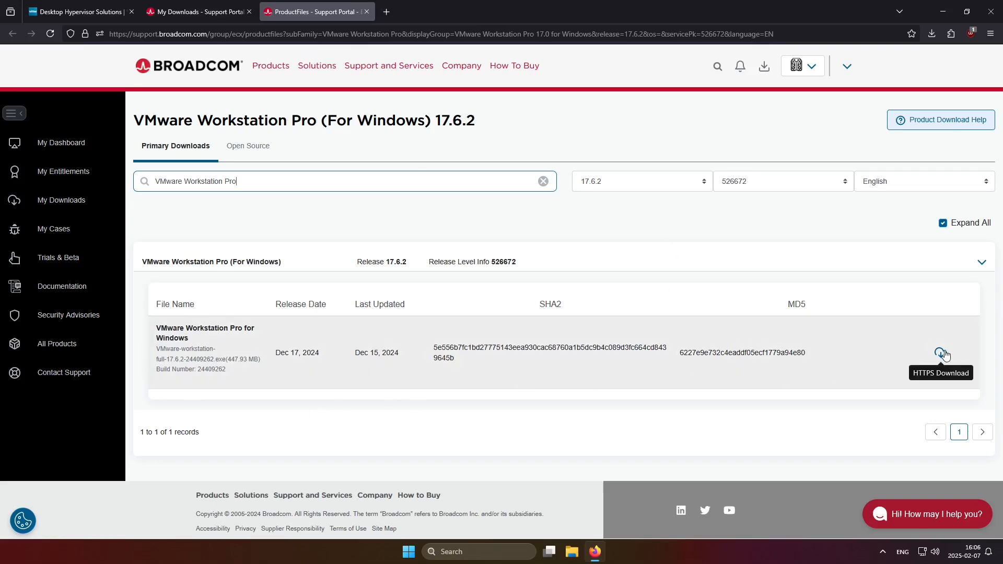
Step: Run the downloaded installer VMware-workstation-full-17.6.2-24409262.exe, allow it to make changes to the device and minimise Firefox
{"action": "left_click", "coordinate": [932, 34]}
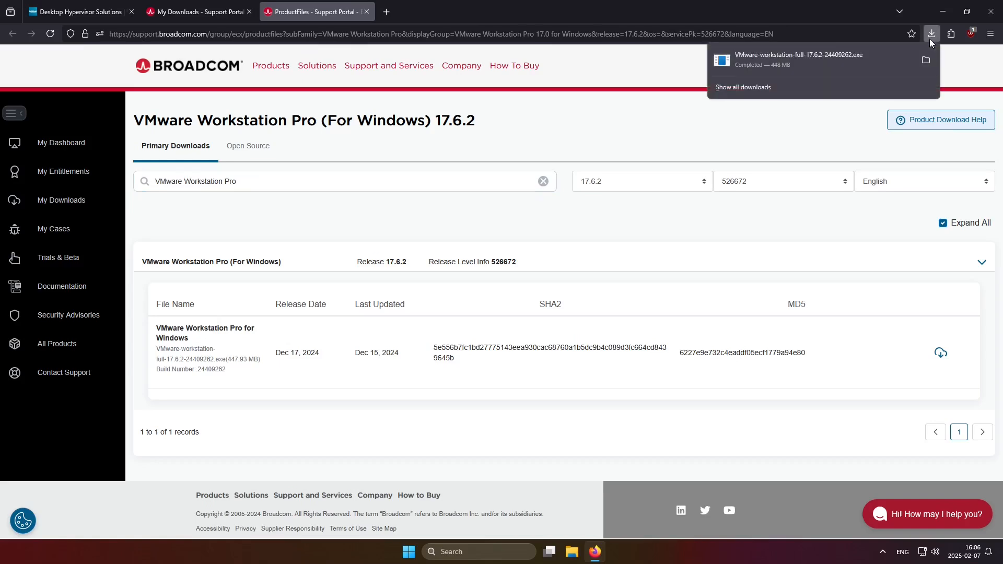
{"action": "left_click", "coordinate": [757, 55]}
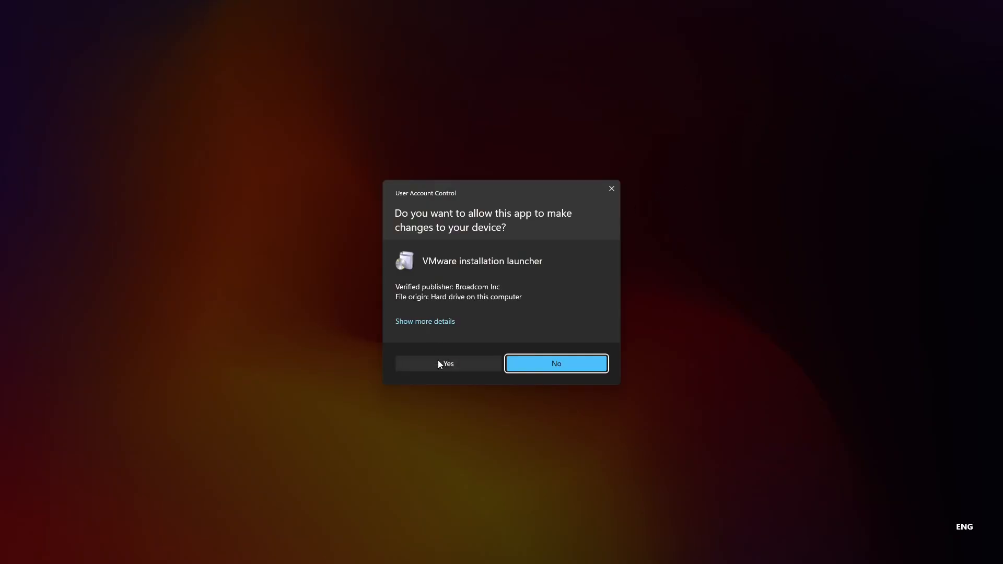
{"action": "left_click", "coordinate": [441, 364]}
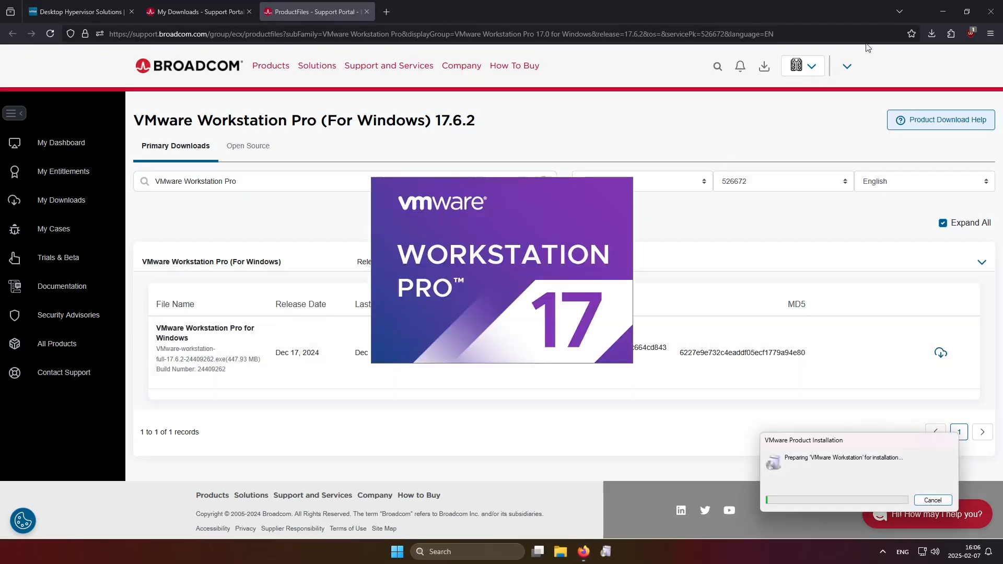
{"action": "left_click", "coordinate": [938, 16]}
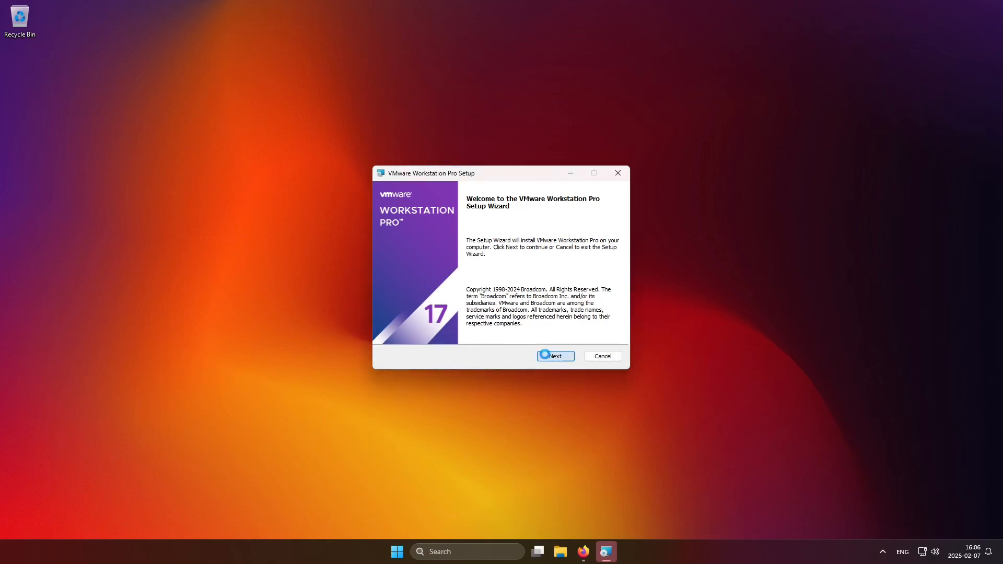
Step: Accept the end-user license agreement in the VMware Workstation Pro setup wizard and continue
{"action": "left_click", "coordinate": [544, 356]}
{"action": "left_click", "coordinate": [450, 332]}
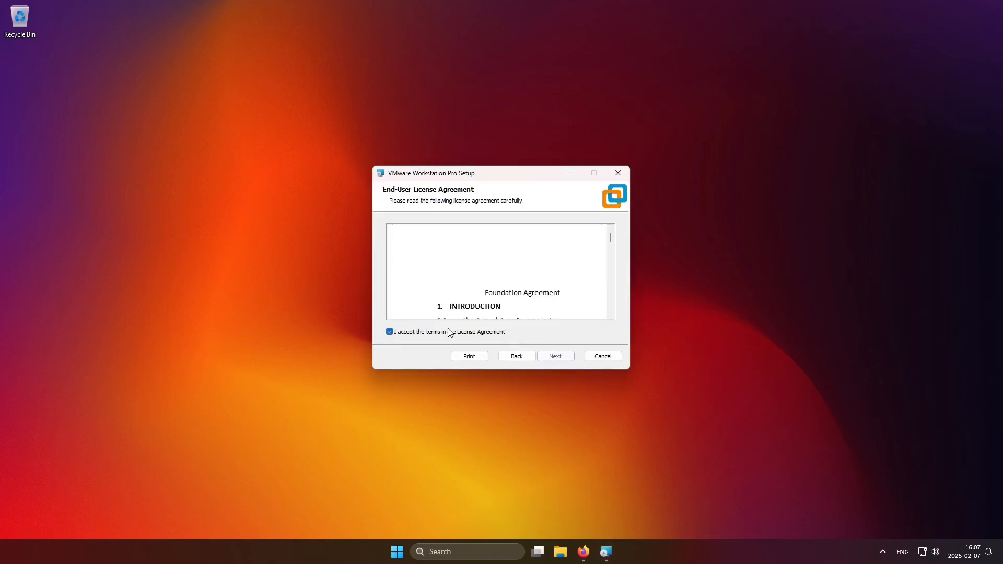
{"action": "scroll", "coordinate": [591, 293], "scroll_direction": "down", "scroll_amount": 15}
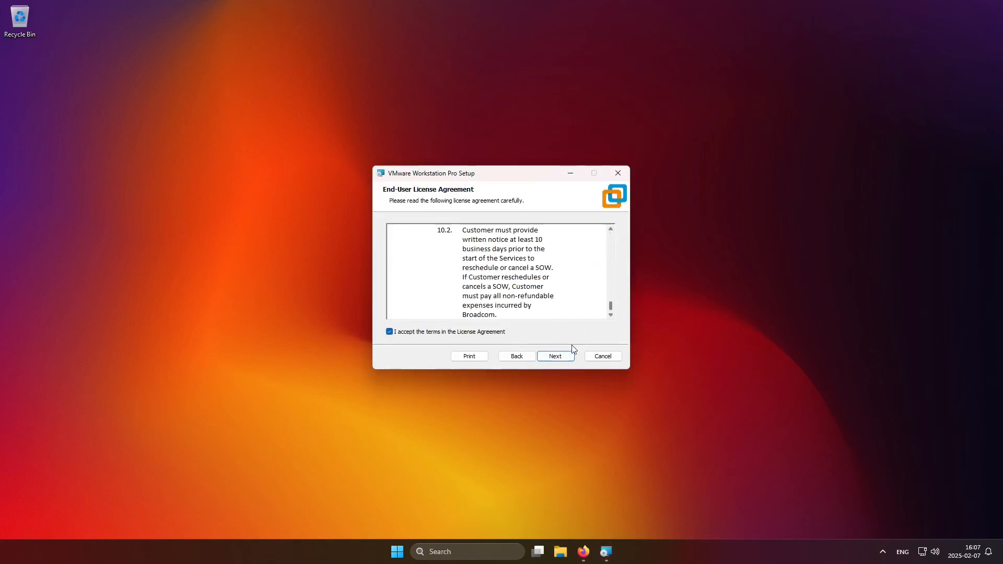
{"action": "left_click", "coordinate": [554, 356]}
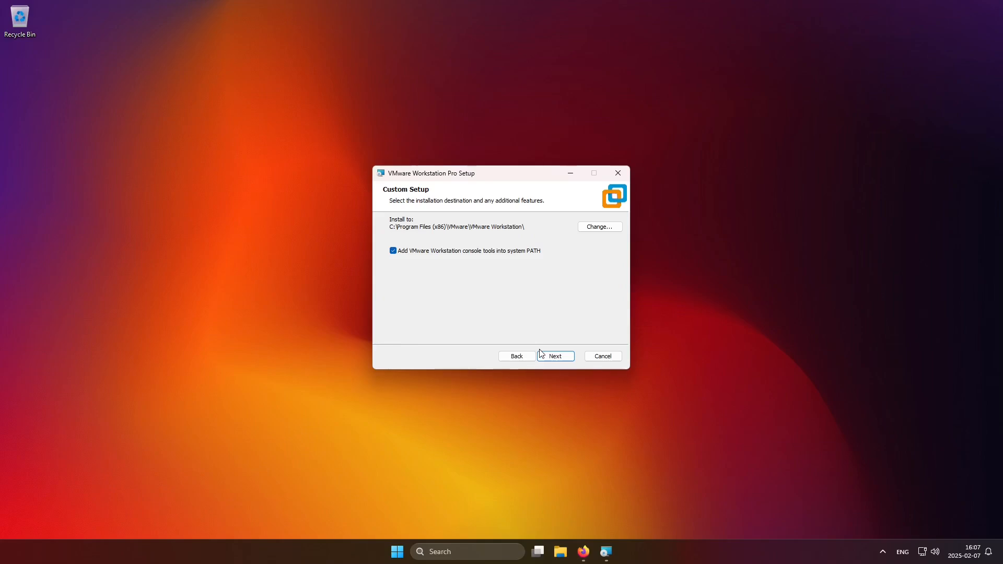
Step: Install VMware Workstation Pro to the default destination, opting out of the Customer Experience Improvement Program, and finish the setup
{"action": "left_click", "coordinate": [549, 355]}
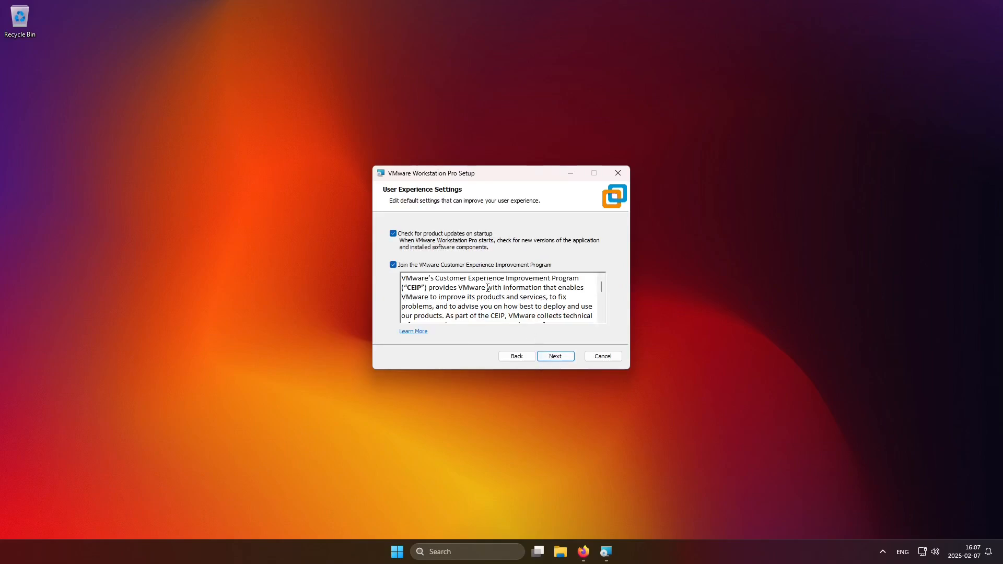
{"action": "left_click", "coordinate": [393, 267]}
{"action": "left_click", "coordinate": [555, 355]}
{"action": "left_click", "coordinate": [565, 356]}
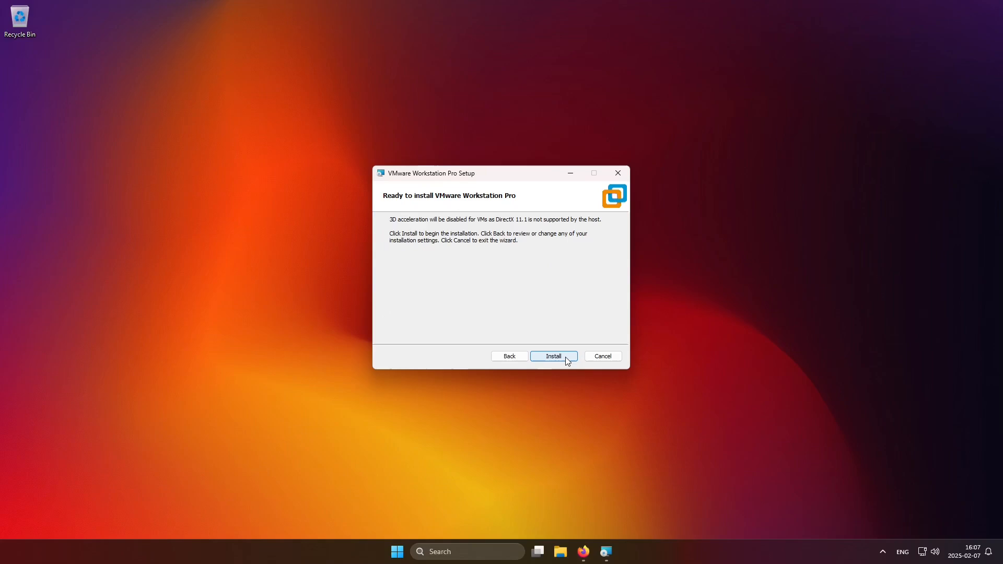
{"action": "left_click", "coordinate": [565, 357]}
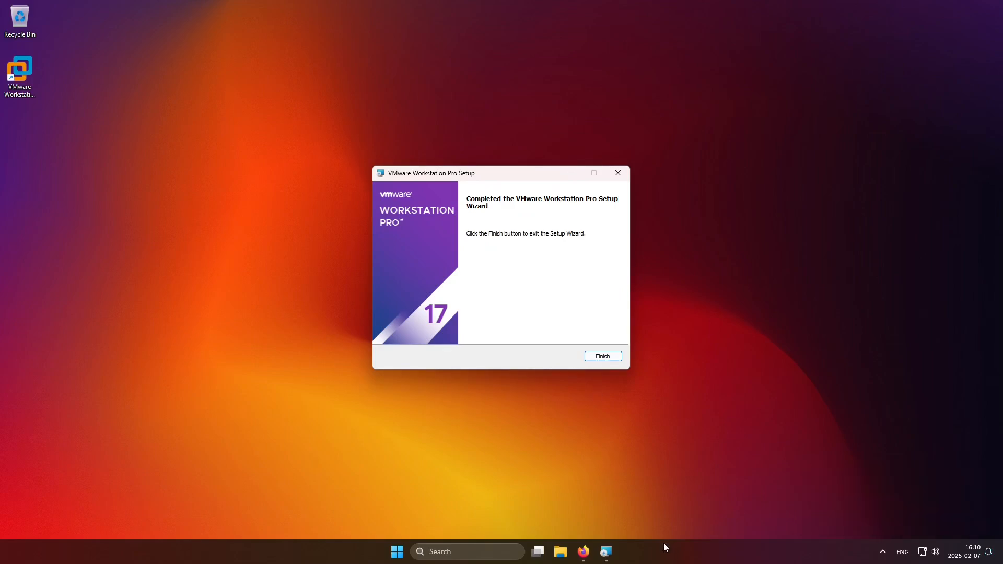
{"action": "left_click", "coordinate": [593, 359]}
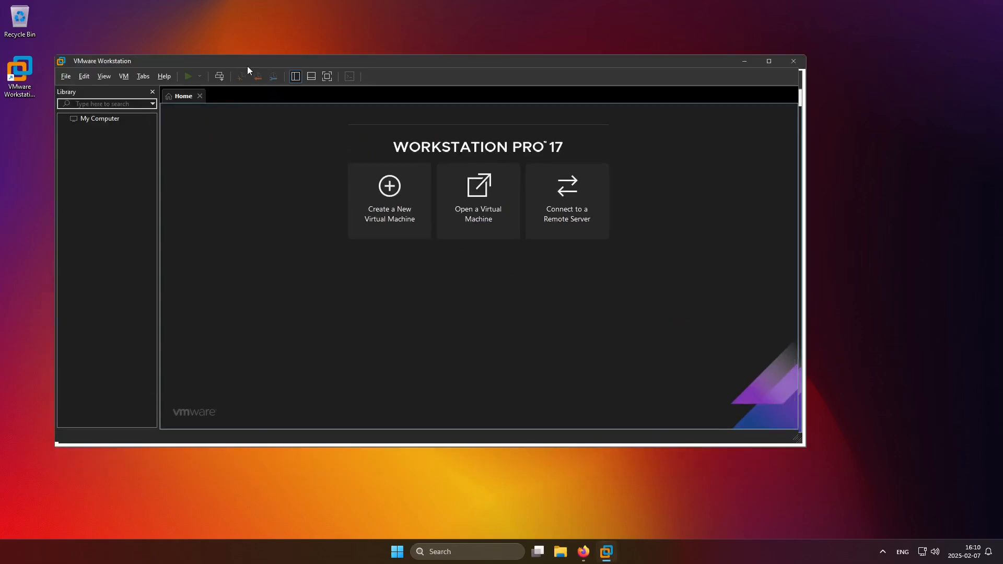
Step: Check the product and version information of VMware Workstation 17 Pro
{"action": "left_click_drag", "start_coordinate": [284, 61], "coordinate": [314, 77]}
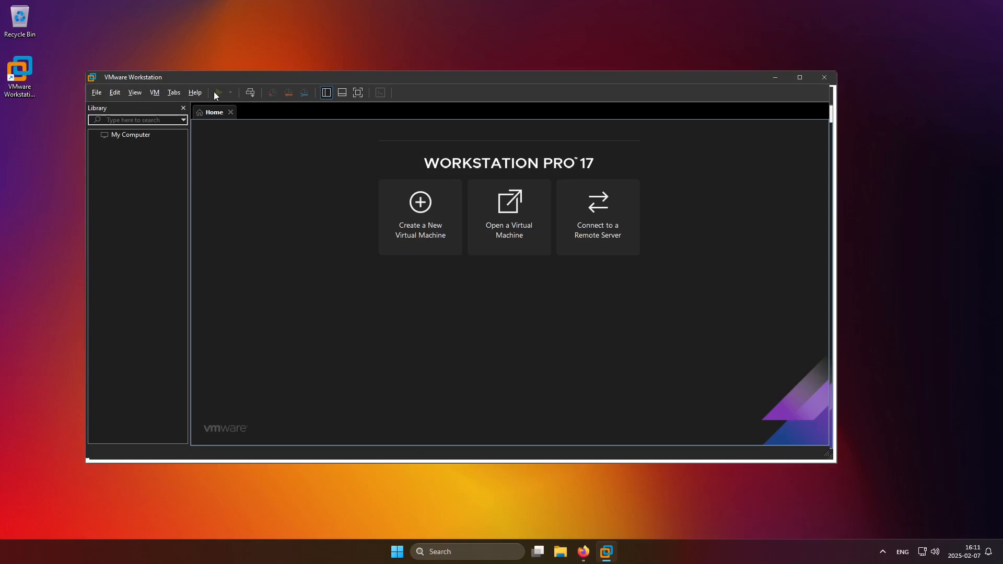
{"action": "left_click", "coordinate": [195, 93]}
{"action": "left_click", "coordinate": [222, 178]}
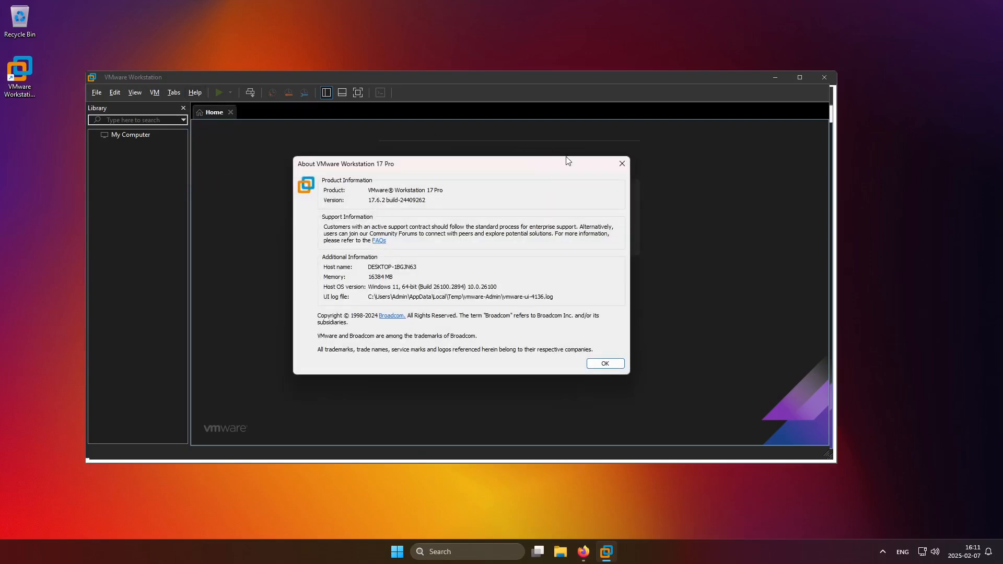
{"action": "left_click", "coordinate": [622, 162]}
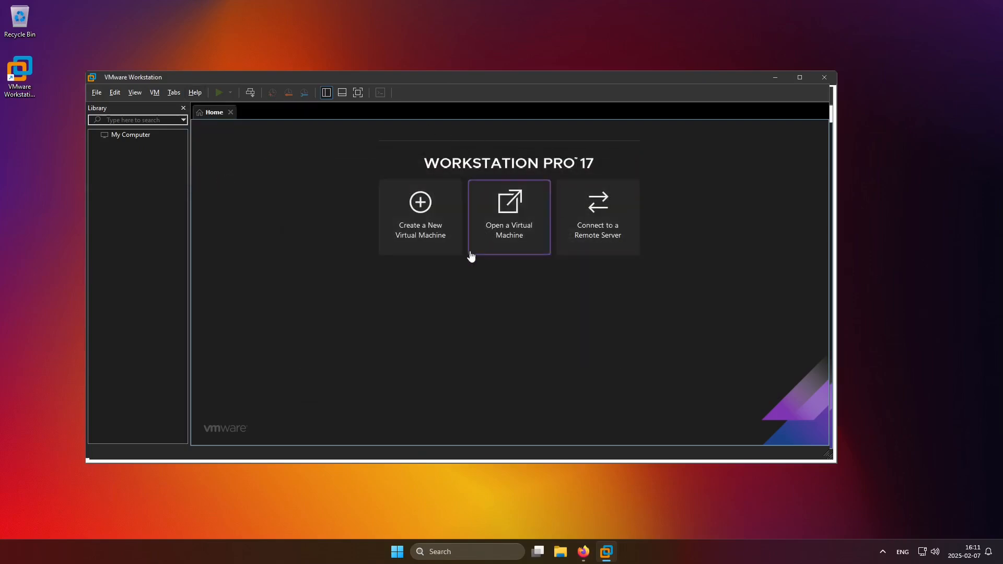
Step: Start a new virtual machine with a blank hard disk instead of installing from a disc or image file
{"action": "left_click", "coordinate": [412, 230]}
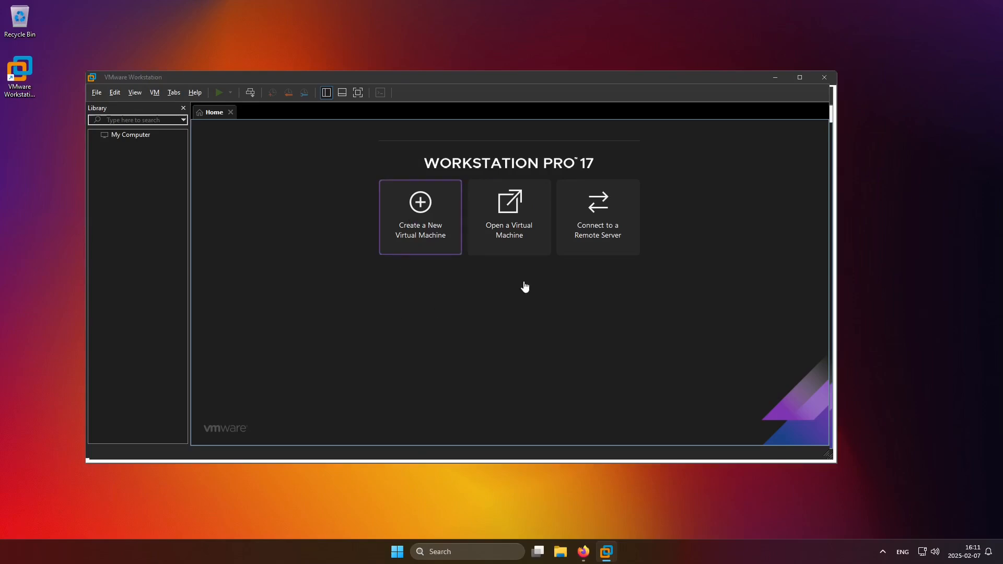
{"action": "left_click", "coordinate": [508, 369]}
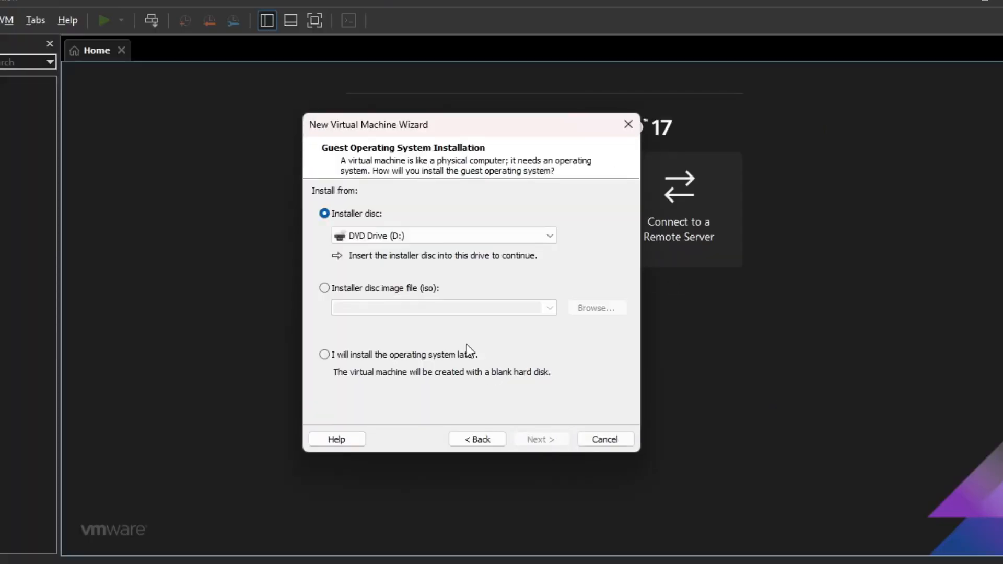
{"action": "left_click", "coordinate": [461, 352]}
{"action": "left_click", "coordinate": [546, 437]}
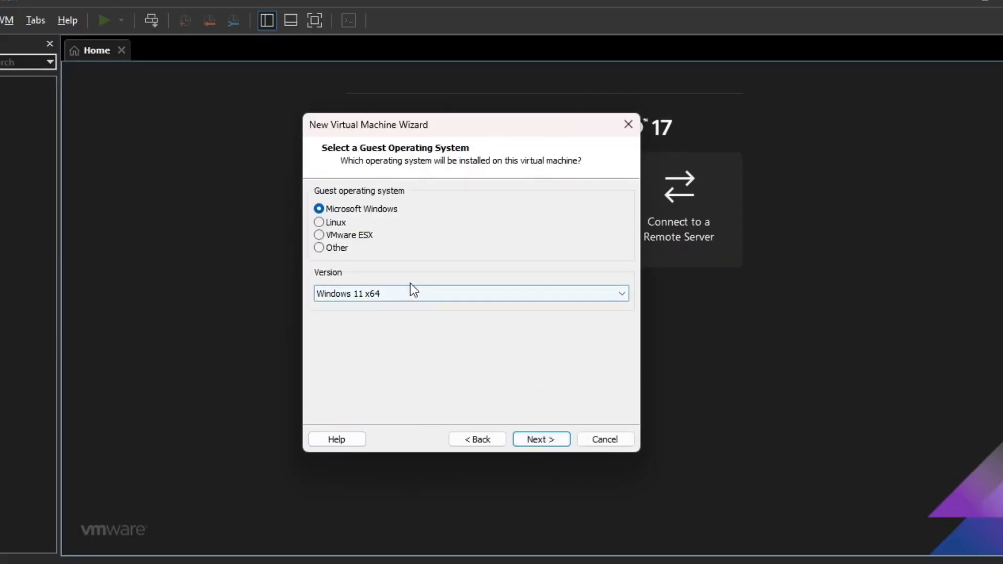
Step: Choose Windows 95 as the Microsoft Windows version for the guest operating system
{"action": "left_click", "coordinate": [410, 284]}
{"action": "scroll", "coordinate": [465, 433], "scroll_direction": "down", "scroll_amount": 2}
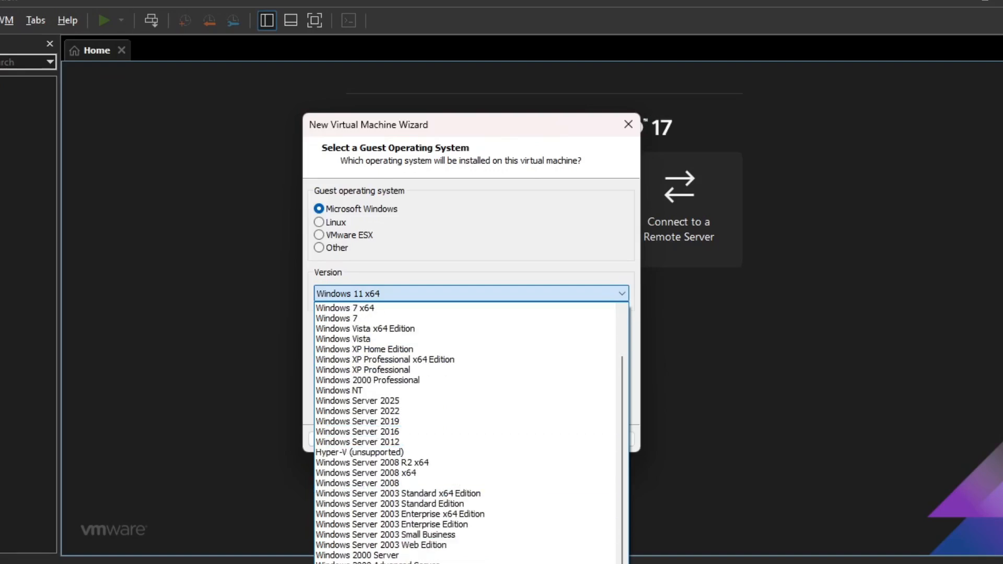
{"action": "left_click", "coordinate": [443, 503]}
{"action": "left_click", "coordinate": [544, 445]}
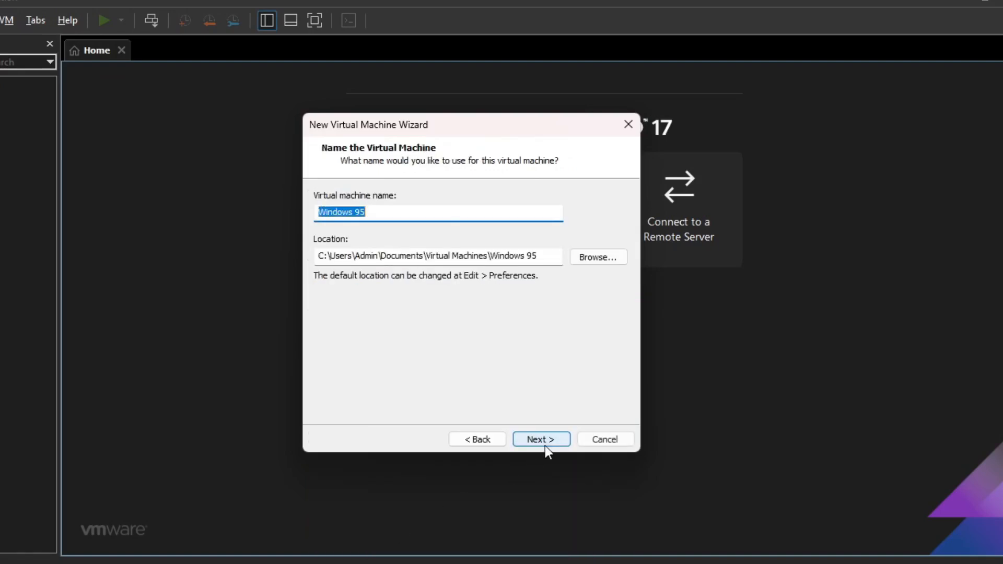
Step: Keep the virtual machine name Windows 95 with its default location, and store the 8 GB virtual disk as a single file
{"action": "left_click", "coordinate": [544, 445]}
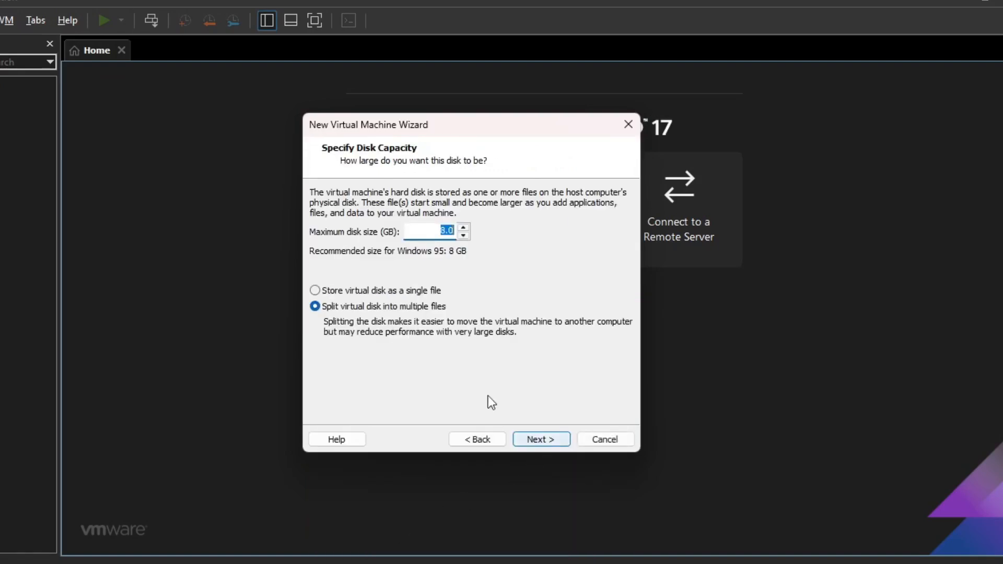
{"action": "left_click", "coordinate": [397, 289]}
{"action": "left_click", "coordinate": [566, 434]}
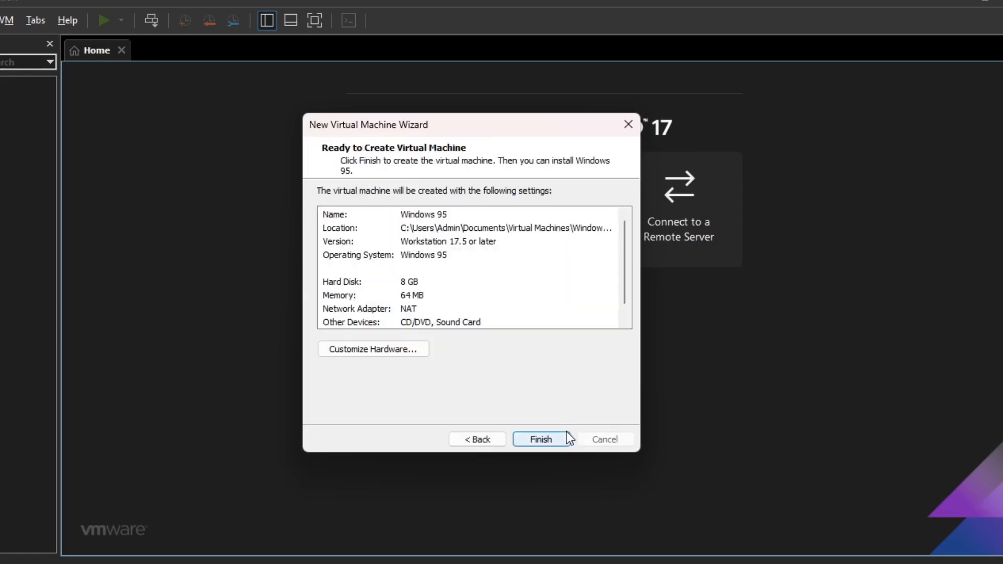
Step: Open the new virtual machine's hardware customization at its memory settings
{"action": "left_click", "coordinate": [425, 349]}
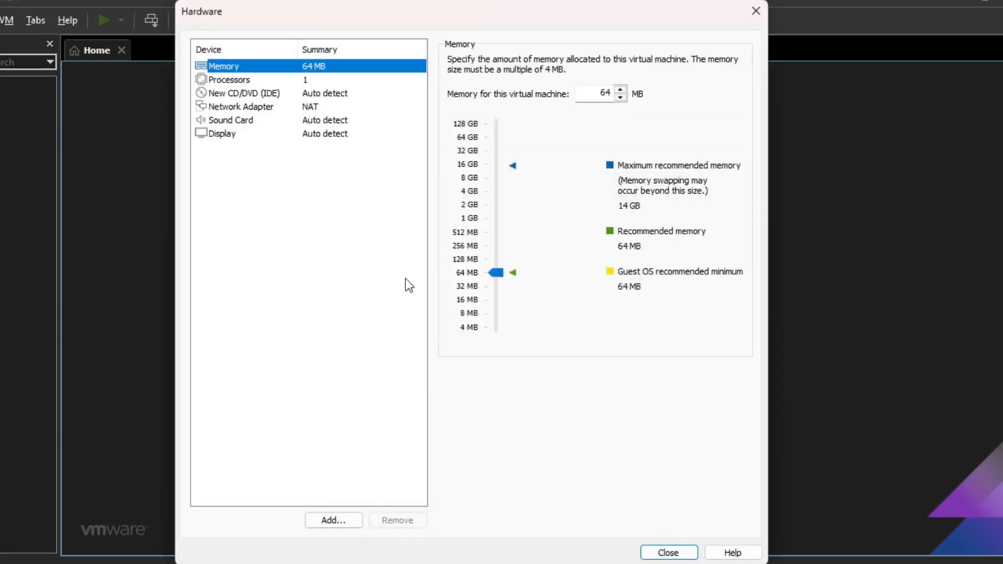
{"action": "mouse_move", "coordinate": [504, 273]}
{"action": "left_mouse_down"}
{"action": "mouse_move", "coordinate": [530, 216]}
{"action": "mouse_move", "coordinate": [519, 270]}
{"action": "mouse_move", "coordinate": [528, 271]}
{"action": "mouse_move", "coordinate": [510, 273]}
{"action": "mouse_move", "coordinate": [547, 203]}
{"action": "mouse_move", "coordinate": [540, 175]}
{"action": "mouse_move", "coordinate": [516, 254]}
{"action": "mouse_move", "coordinate": [528, 266]}
{"action": "mouse_move", "coordinate": [496, 272]}
{"action": "left_mouse_up"}
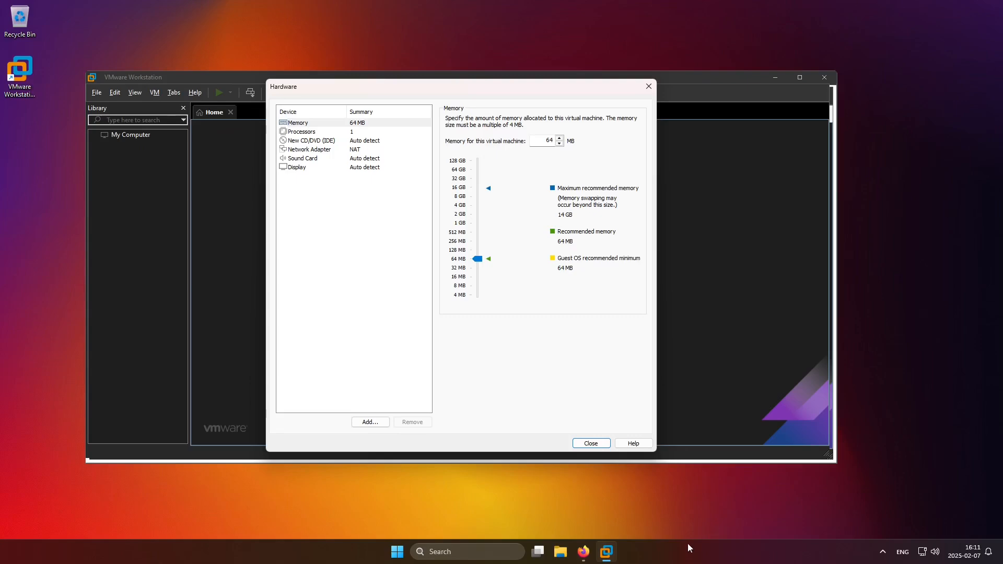
Step: Check the host computer's total and available memory in Task Manager's performance view, and close it
{"action": "right_click", "coordinate": [688, 545]}
{"action": "left_click", "coordinate": [699, 516]}
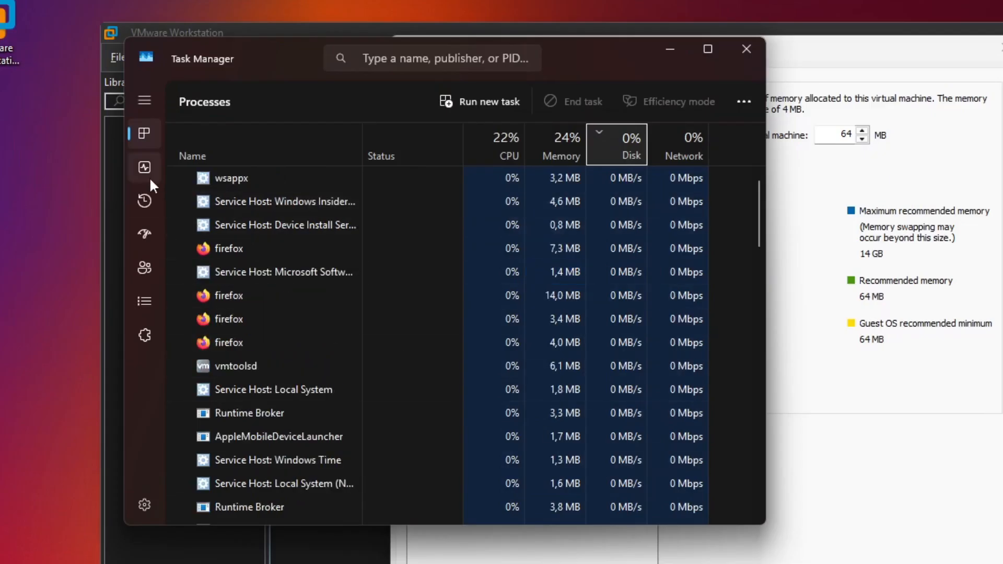
{"action": "left_click", "coordinate": [113, 161]}
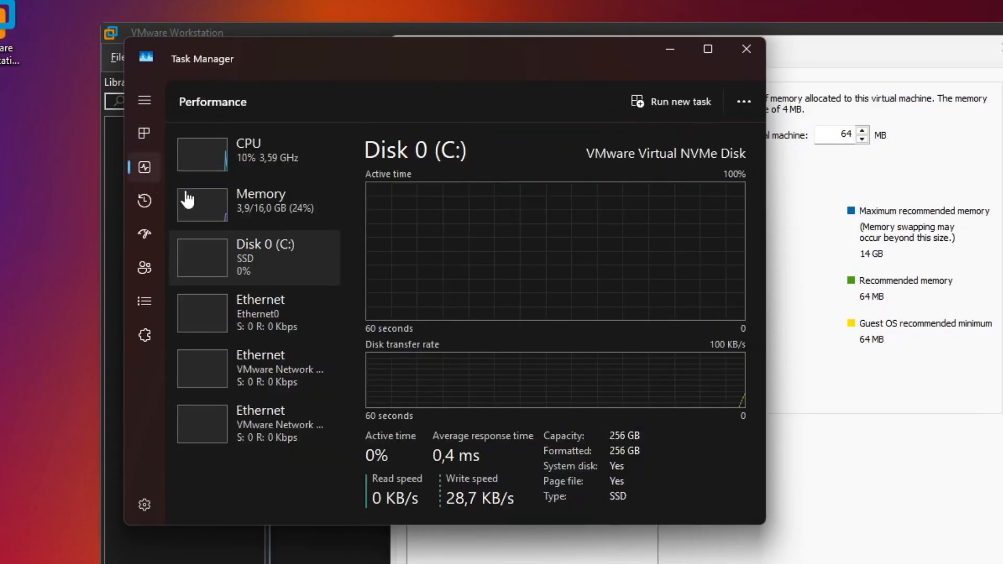
{"action": "left_click", "coordinate": [264, 219]}
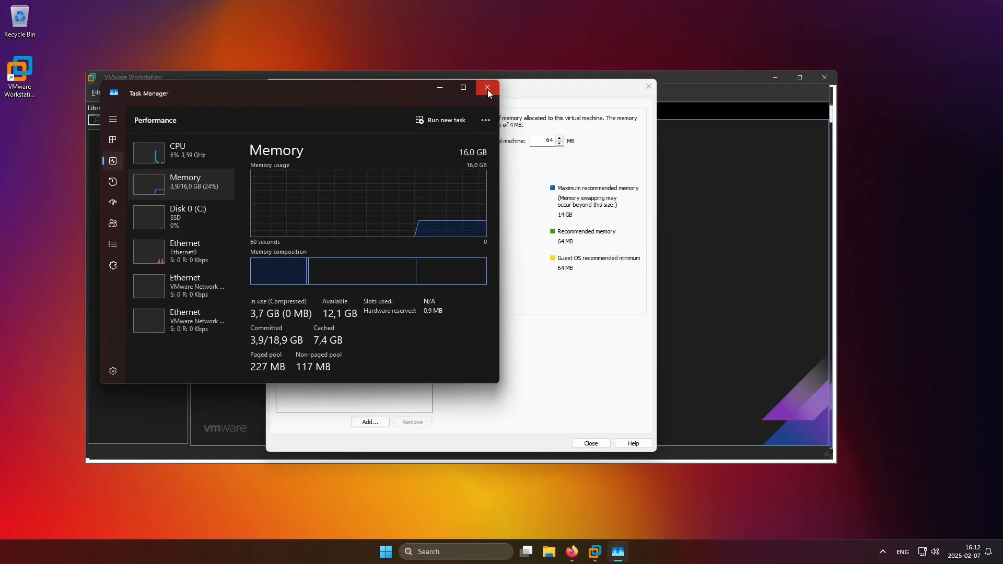
{"action": "left_click", "coordinate": [746, 52]}
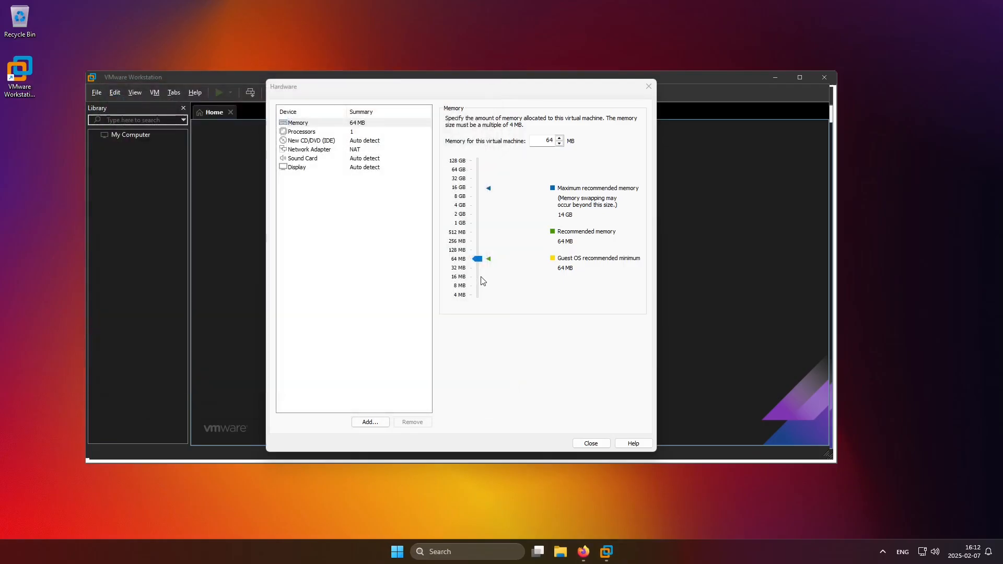
Step: Set the virtual machine's memory to about 3.3 GB
{"action": "left_click_drag", "start_coordinate": [482, 262], "coordinate": [489, 202]}
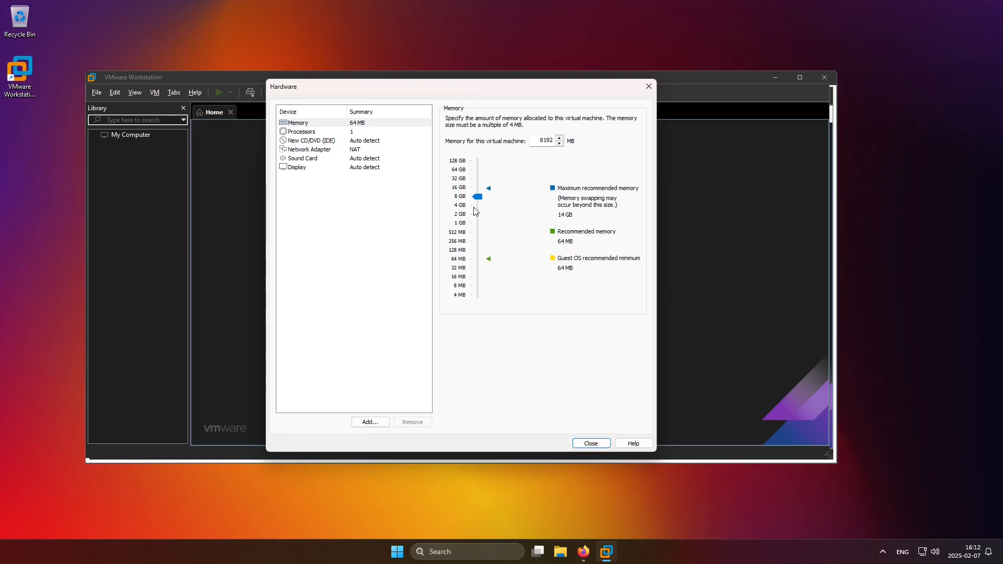
{"action": "mouse_move", "coordinate": [481, 200]}
{"action": "left_mouse_down"}
{"action": "mouse_move", "coordinate": [506, 179]}
{"action": "mouse_move", "coordinate": [506, 151]}
{"action": "mouse_move", "coordinate": [490, 208]}
{"action": "left_mouse_up"}
{"action": "left_click", "coordinate": [343, 140]}
Step: Try two processors in the virtual machine's processor settings, and set the number of processors back to 1
{"action": "left_click", "coordinate": [330, 133]}
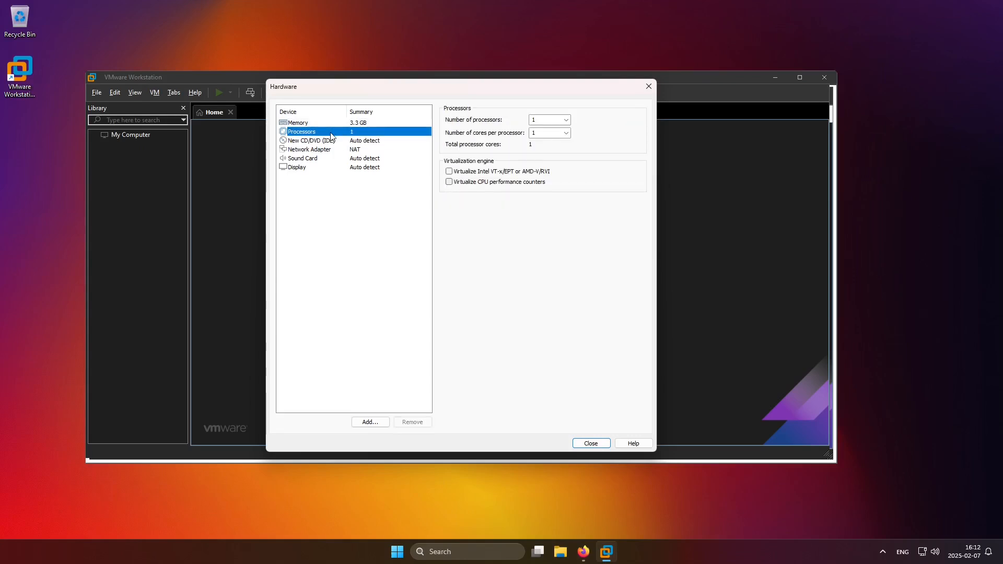
{"action": "left_click", "coordinate": [568, 121]}
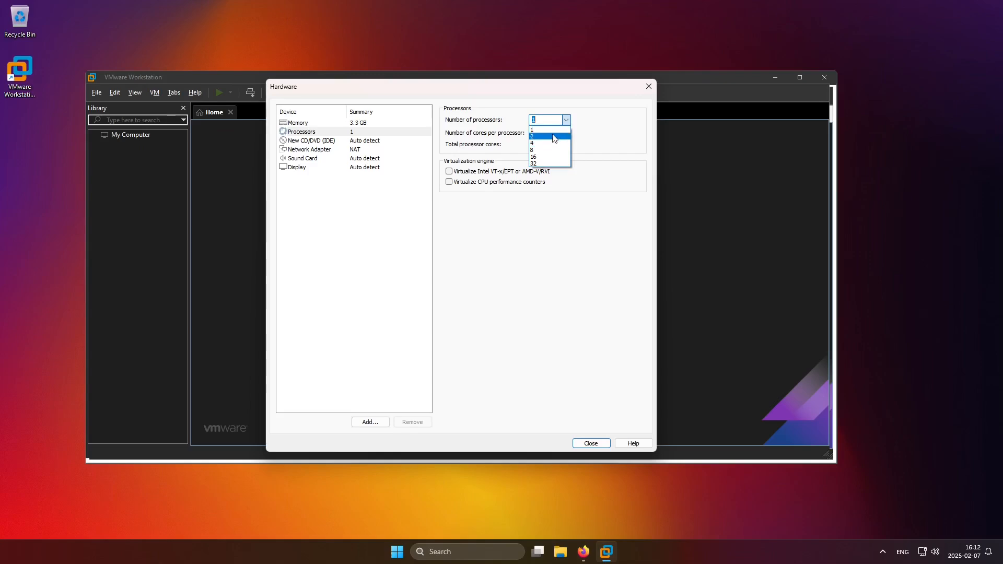
{"action": "left_click", "coordinate": [554, 136]}
{"action": "left_click", "coordinate": [566, 119]}
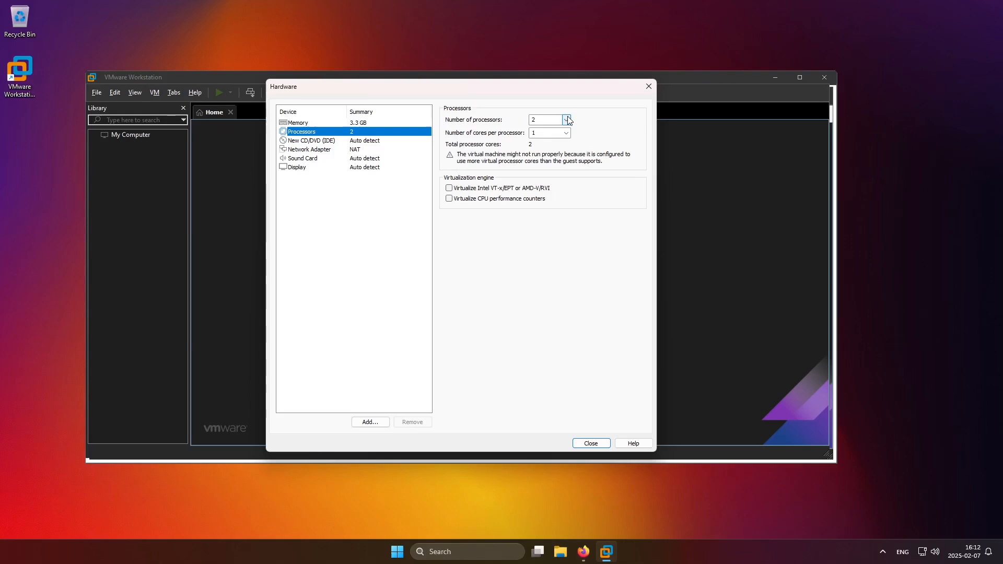
{"action": "left_click", "coordinate": [546, 128]}
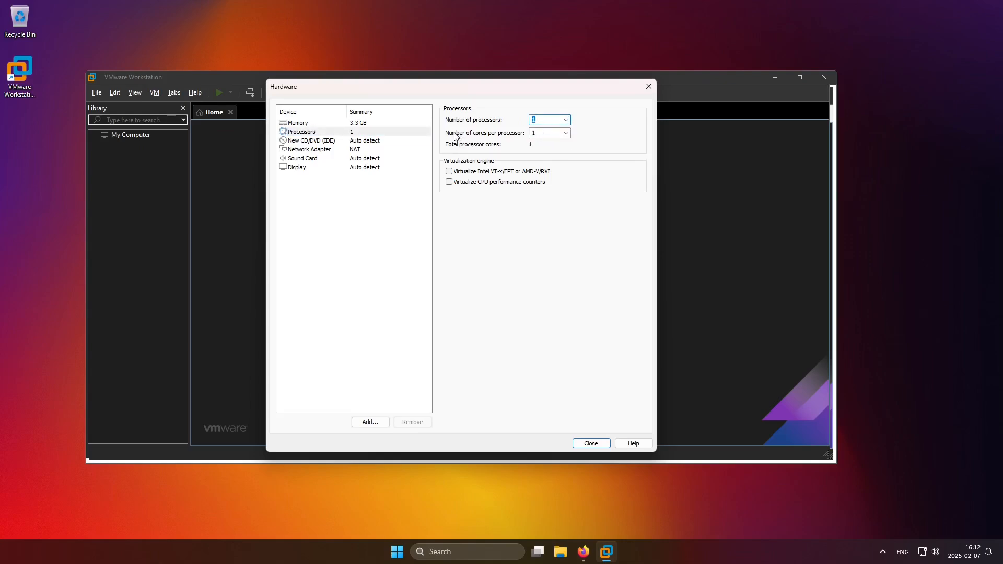
{"action": "left_click", "coordinate": [566, 120]}
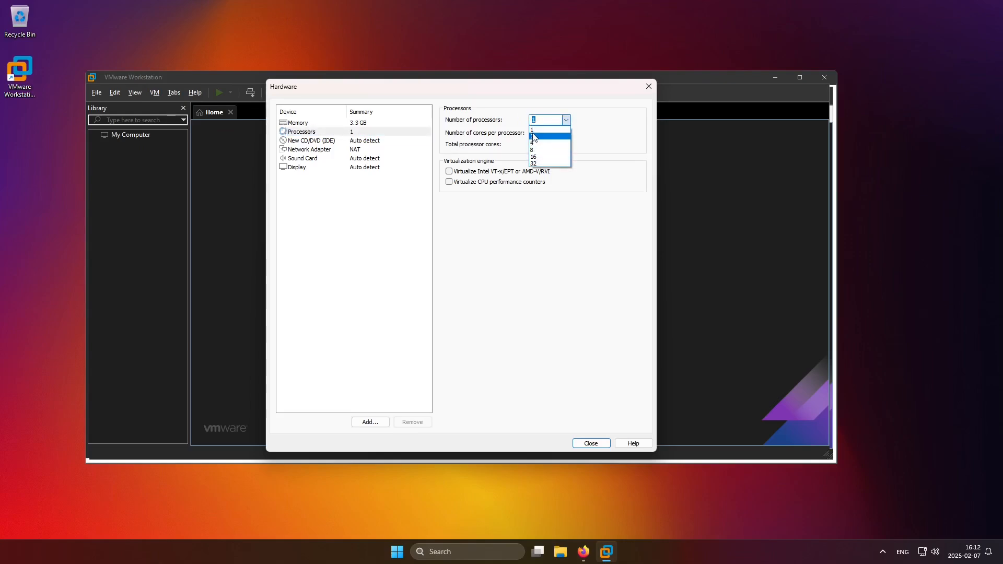
{"action": "left_click", "coordinate": [534, 137]}
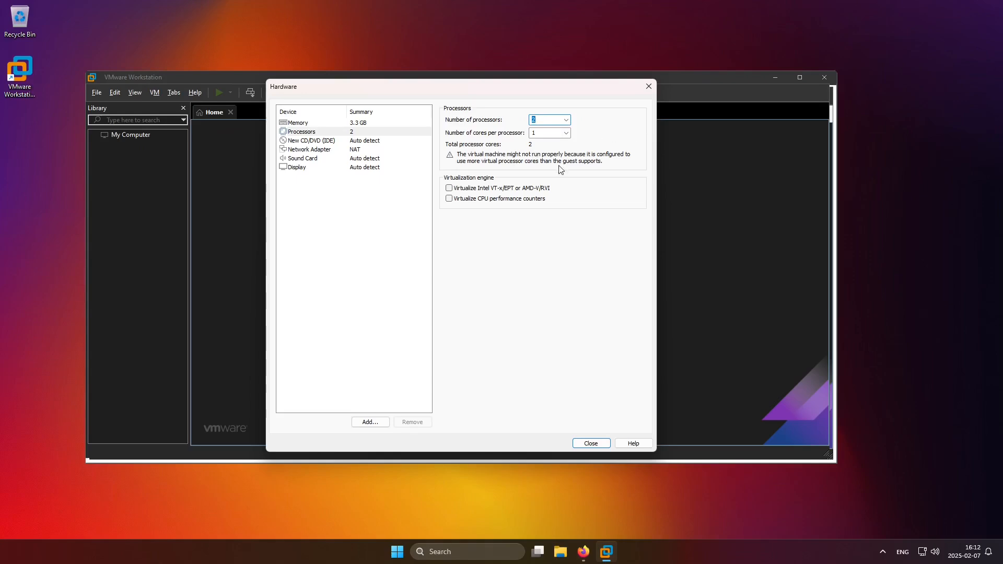
{"action": "left_click", "coordinate": [566, 120]}
{"action": "left_click", "coordinate": [543, 128]}
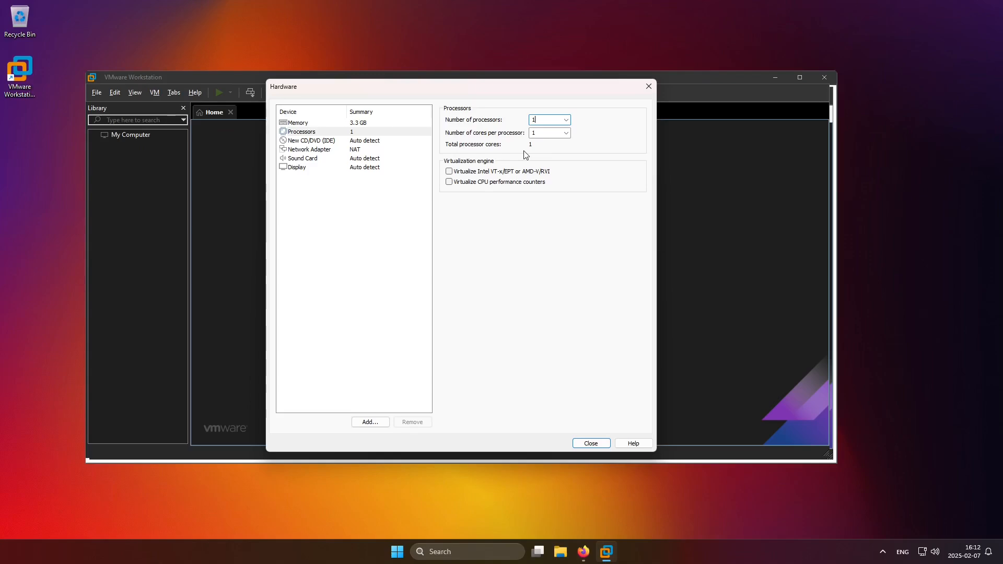
Step: Try 4, 3 and 2 cores per processor for the virtual machine, and set the value back to 1
{"action": "left_click", "coordinate": [566, 134]}
{"action": "left_click", "coordinate": [549, 163]}
{"action": "left_click", "coordinate": [565, 133]}
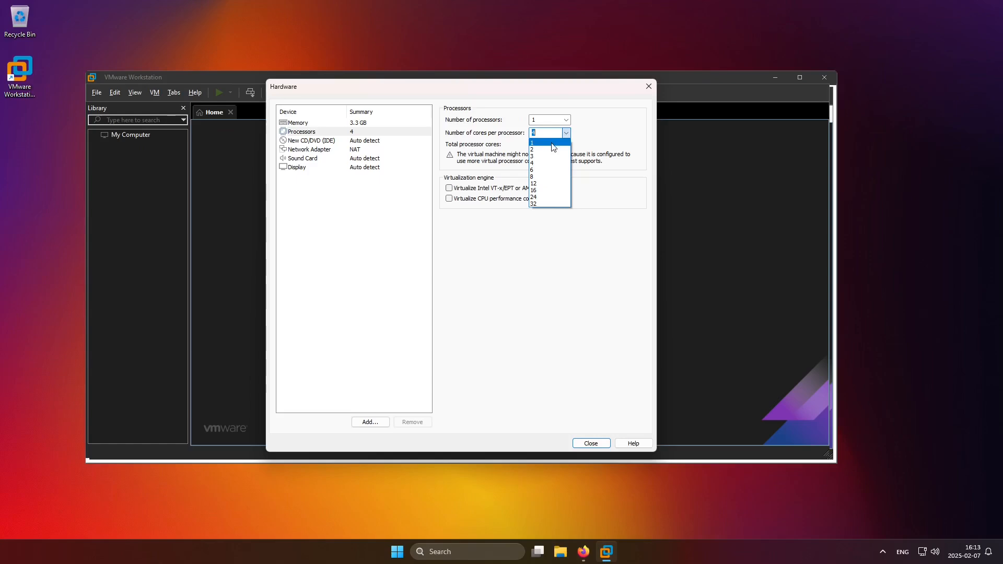
{"action": "left_click", "coordinate": [541, 155]}
{"action": "left_click", "coordinate": [565, 133]}
{"action": "left_click", "coordinate": [541, 150]}
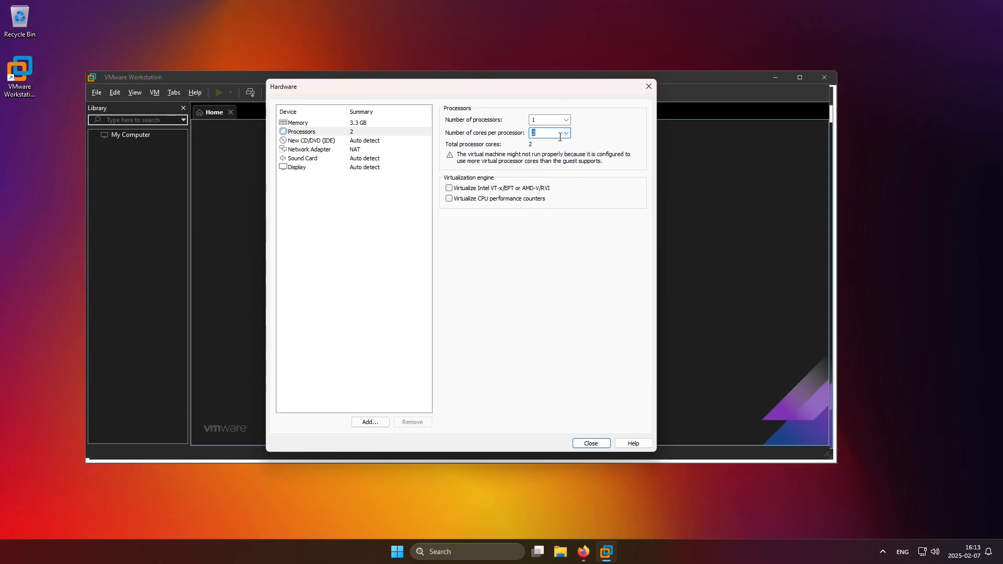
{"action": "left_click", "coordinate": [565, 134]}
{"action": "left_click", "coordinate": [551, 143]}
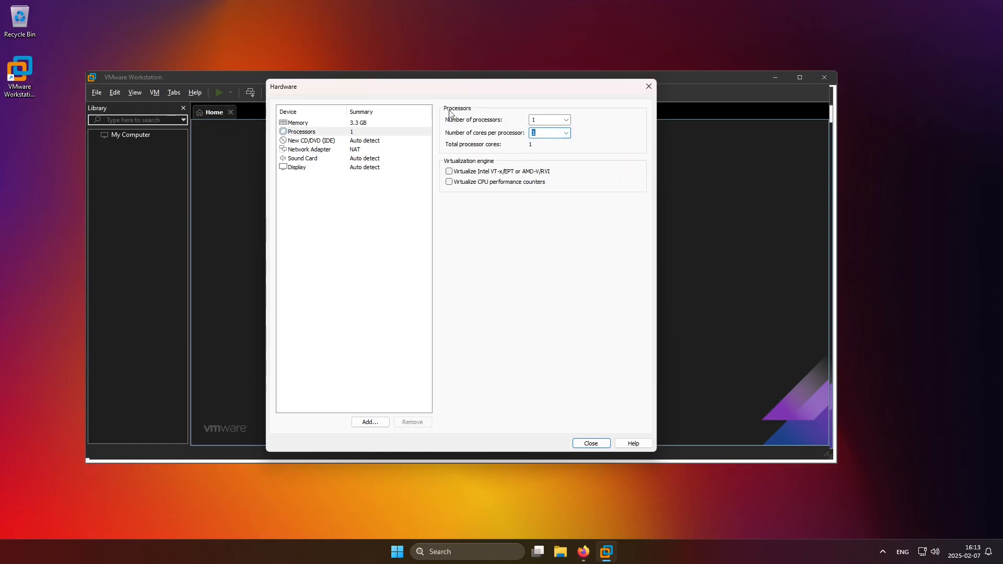
Step: Check the host's CPU model and virtual processors in Task Manager, close it, and keep one core per processor
{"action": "key", "text": "ctrl+shift+Escape"}
{"action": "left_click", "coordinate": [173, 150]}
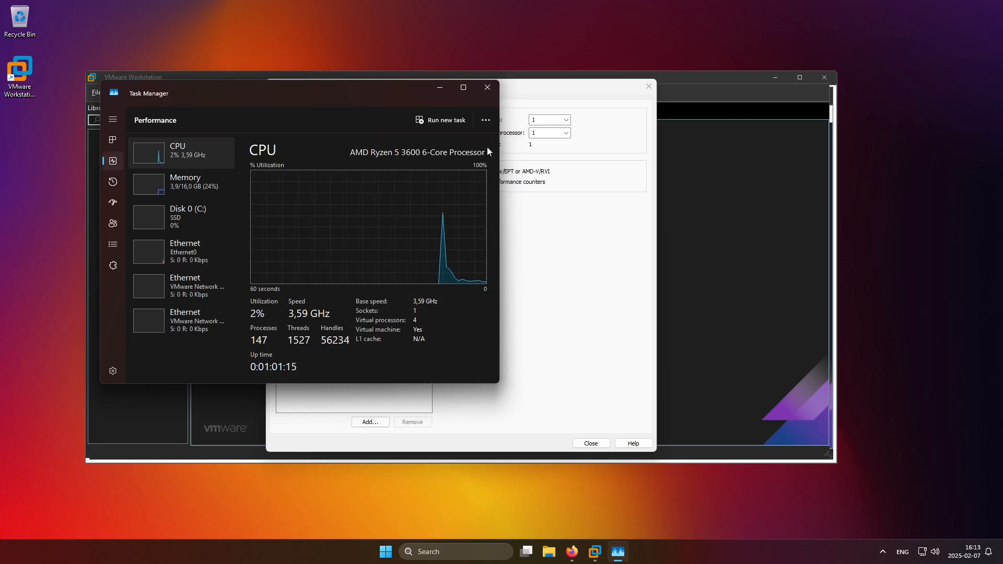
{"action": "left_click", "coordinate": [487, 87]}
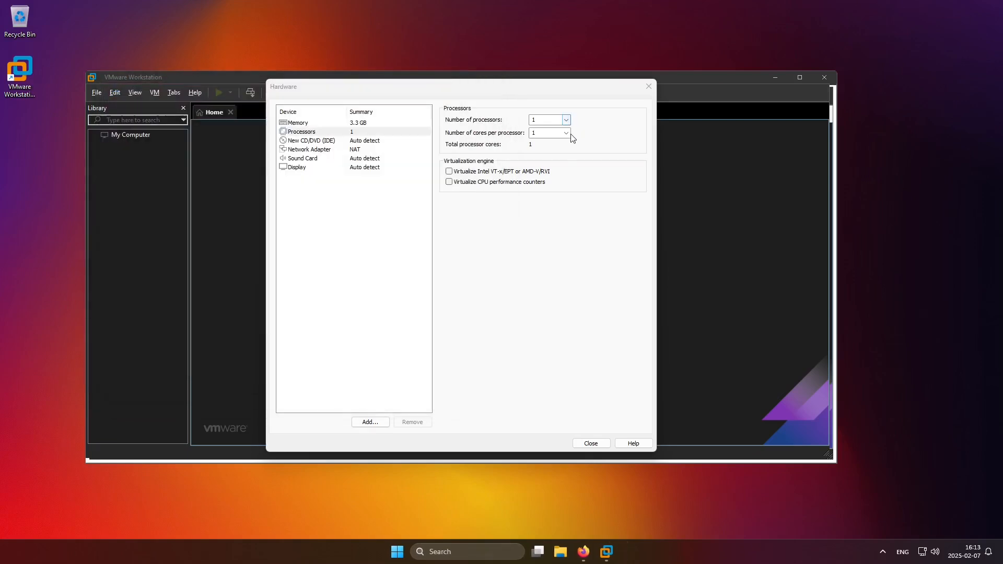
{"action": "left_click", "coordinate": [566, 133]}
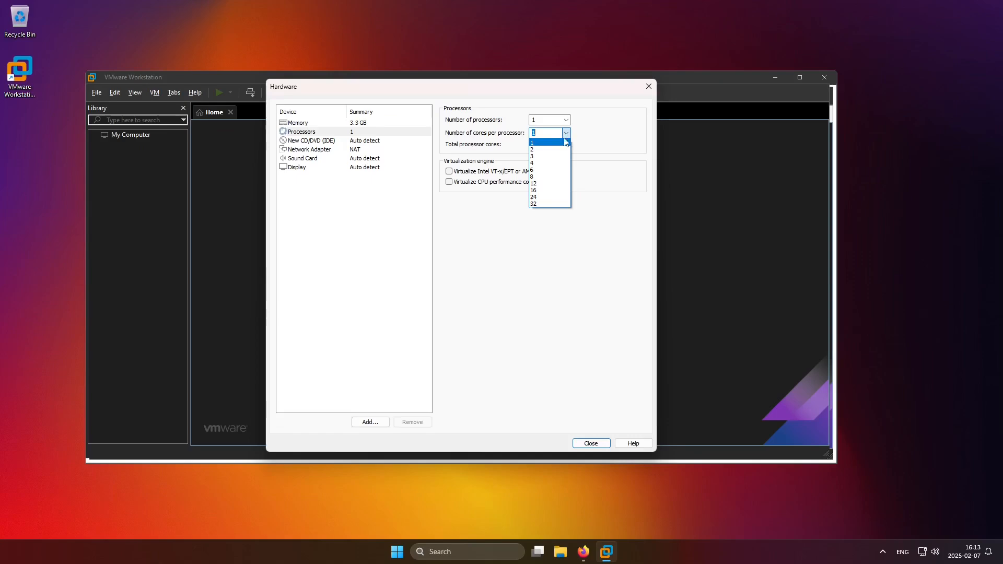
{"action": "left_click", "coordinate": [533, 142]}
Step: Set the new CD/DVD drive to use an ISO image file
{"action": "left_click", "coordinate": [342, 140]}
{"action": "left_click", "coordinate": [496, 183]}
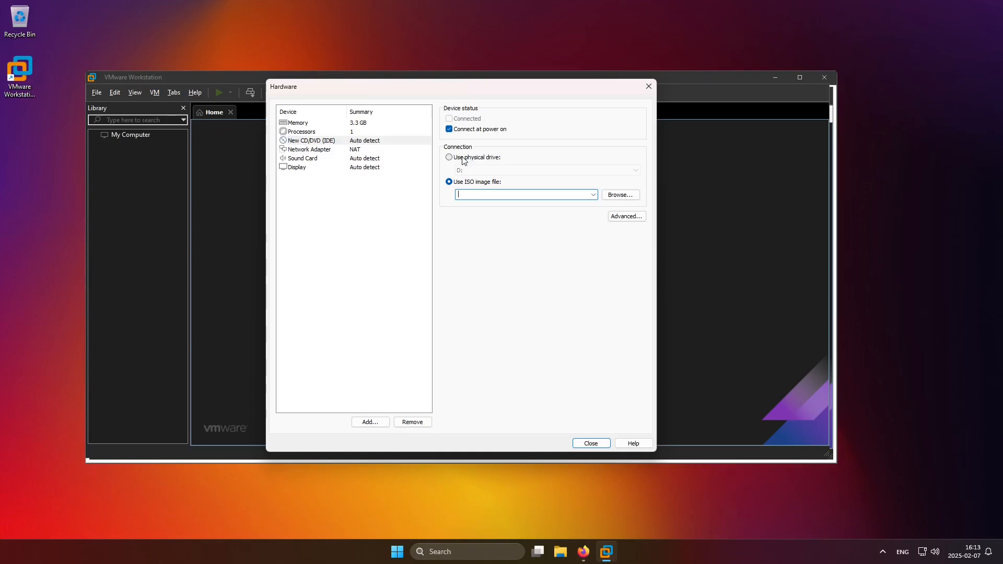
Step: Examine the hardware types available to add, from floppy drive to Trusted Platform Module, and cancel without adding any
{"action": "left_click", "coordinate": [362, 423]}
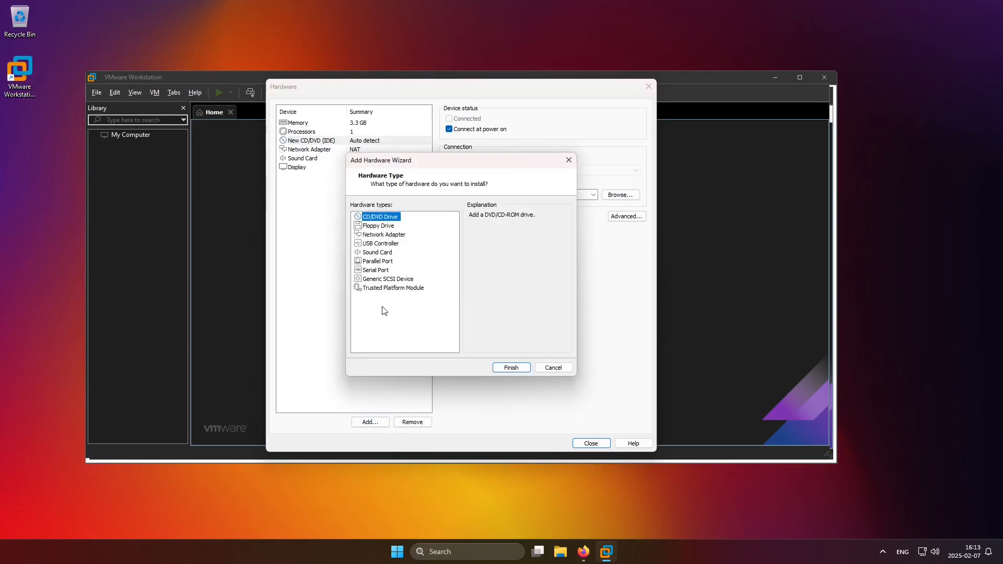
{"action": "left_click", "coordinate": [386, 235]}
{"action": "left_click", "coordinate": [376, 227]}
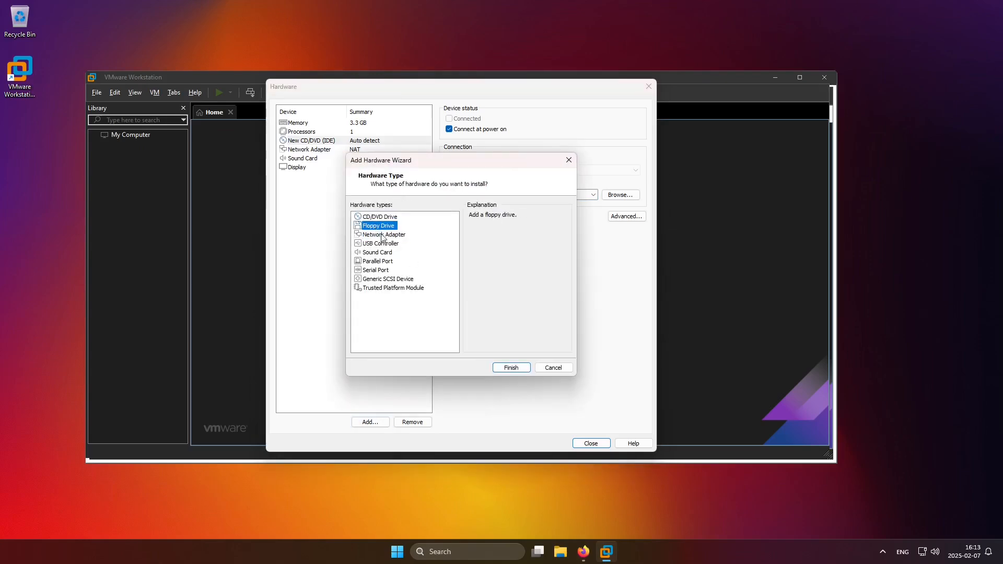
{"action": "left_click", "coordinate": [380, 236]}
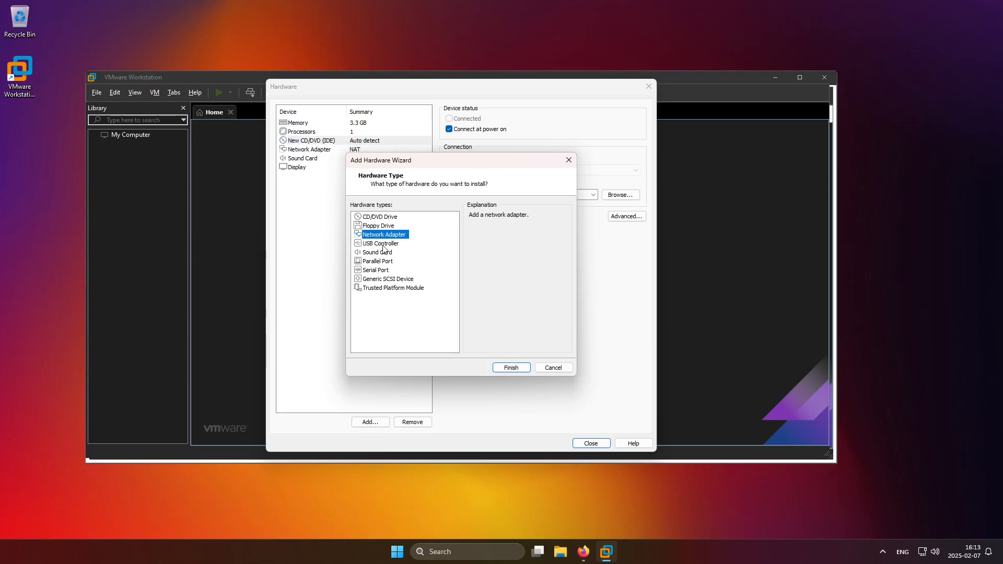
{"action": "left_click", "coordinate": [383, 244]}
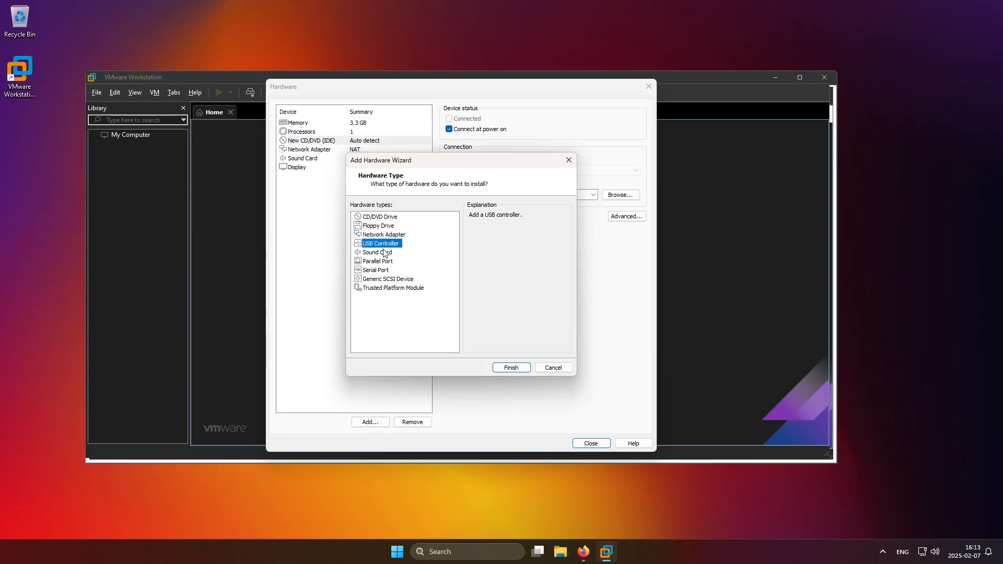
{"action": "left_click_drag", "start_coordinate": [411, 164], "coordinate": [432, 171]}
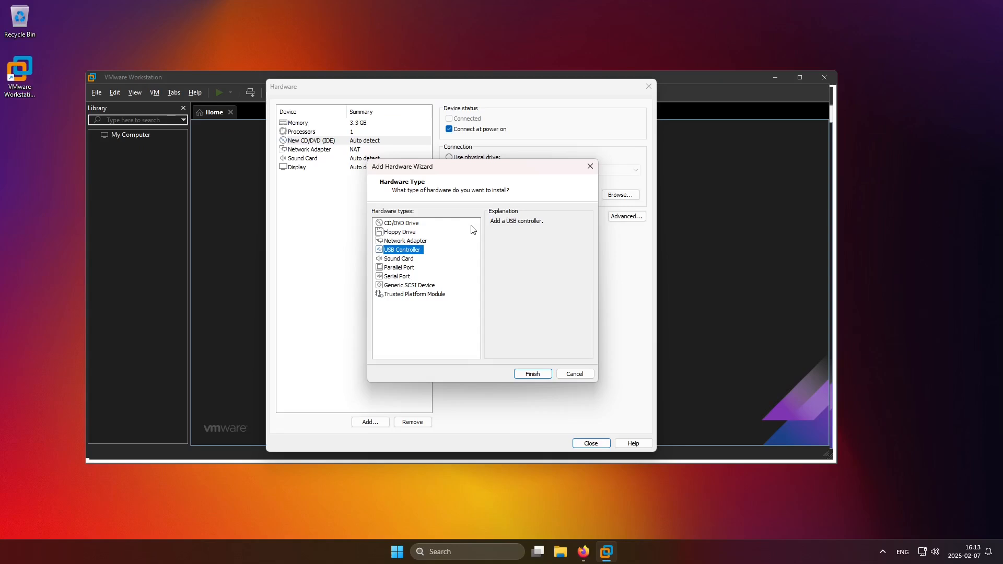
{"action": "left_click", "coordinate": [402, 259]}
{"action": "left_click", "coordinate": [398, 268]}
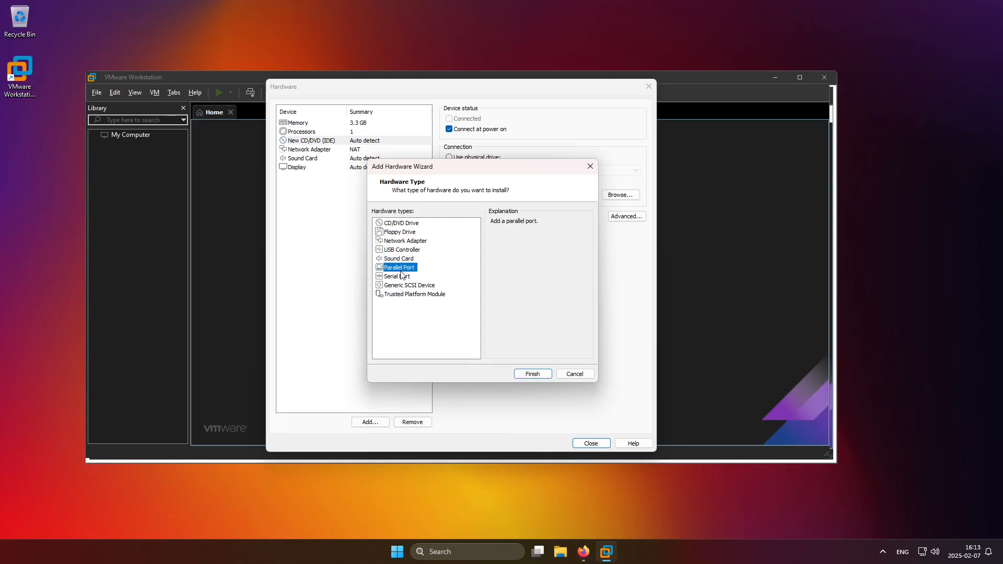
{"action": "left_click", "coordinate": [395, 277]}
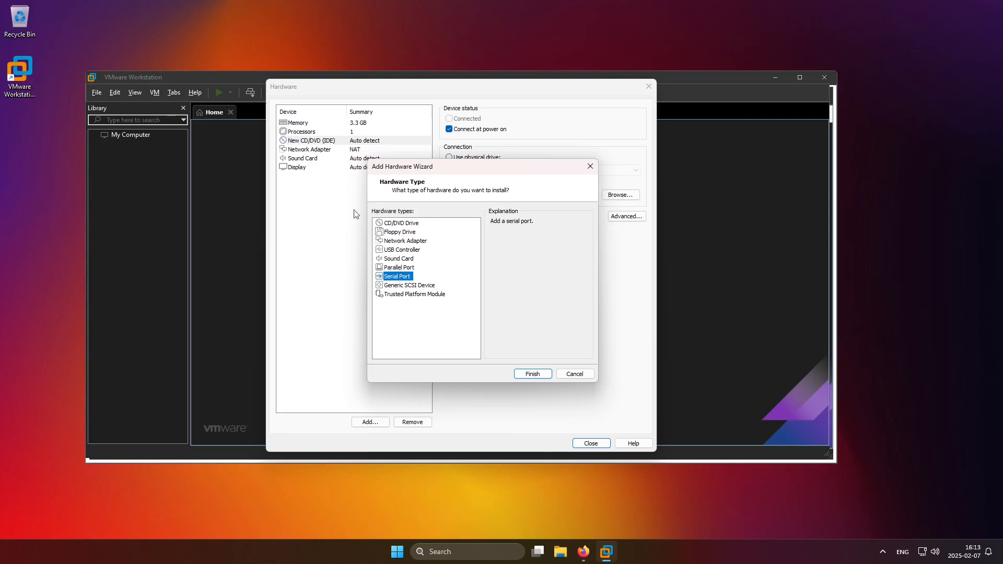
{"action": "left_click", "coordinate": [395, 258]}
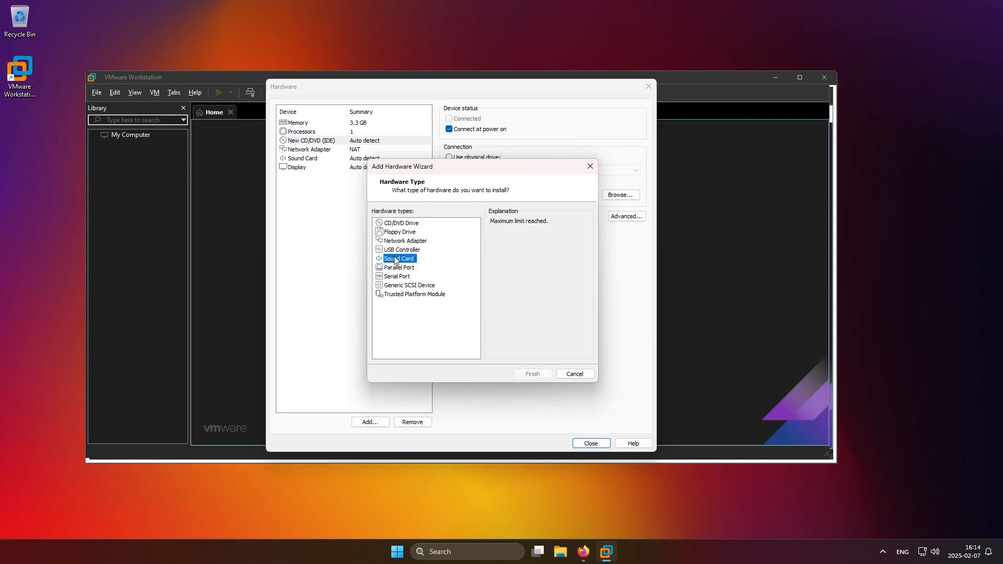
{"action": "left_click", "coordinate": [408, 286]}
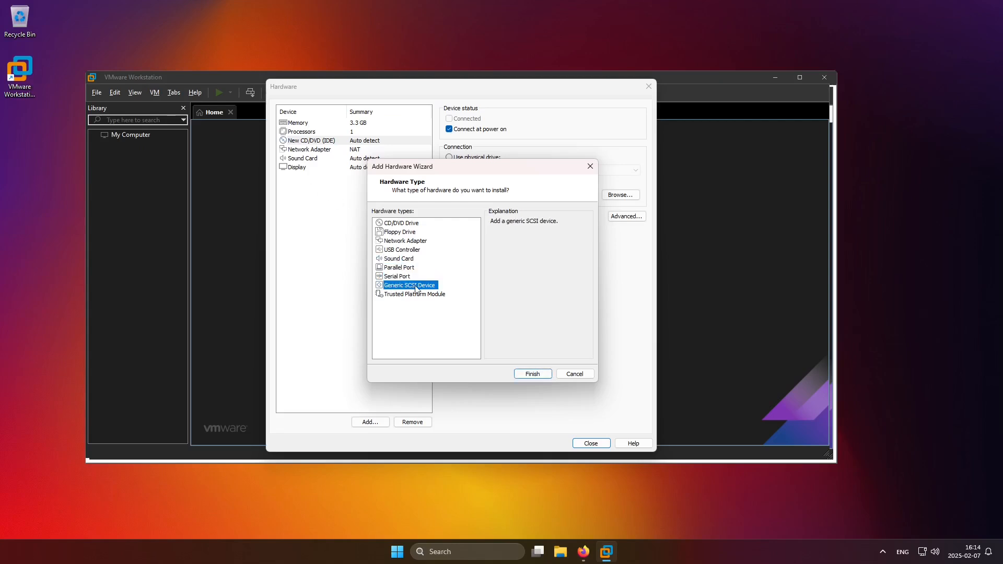
{"action": "left_click", "coordinate": [397, 294]}
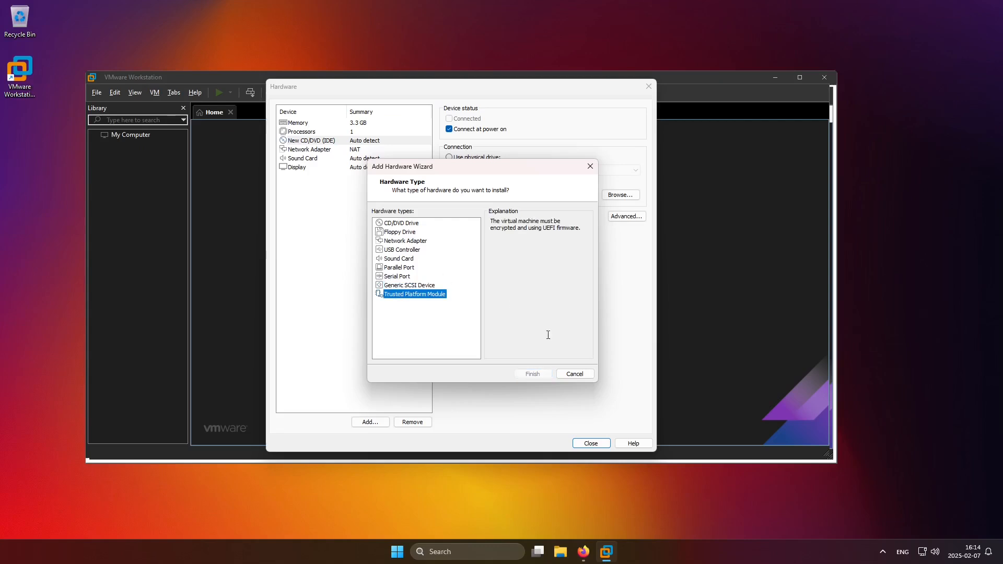
{"action": "left_click", "coordinate": [575, 374]}
Step: Set the new CD/DVD drive to use physical drive D:
{"action": "left_click", "coordinate": [535, 287]}
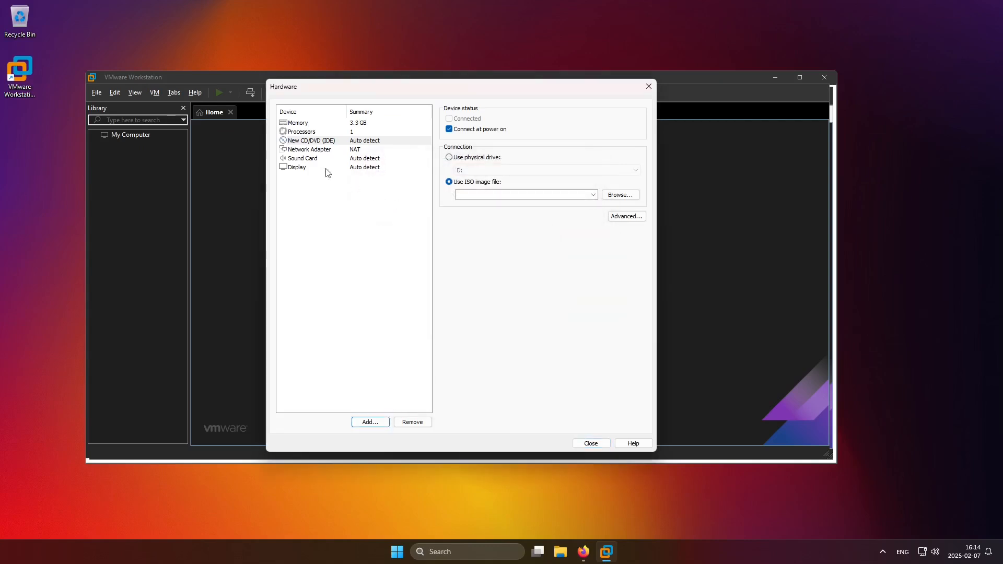
{"action": "left_click", "coordinate": [472, 158]}
Step: Try 3D graphics acceleration with 512 MB of graphics memory for the virtual display, and turn the acceleration back off
{"action": "left_click", "coordinate": [360, 168]}
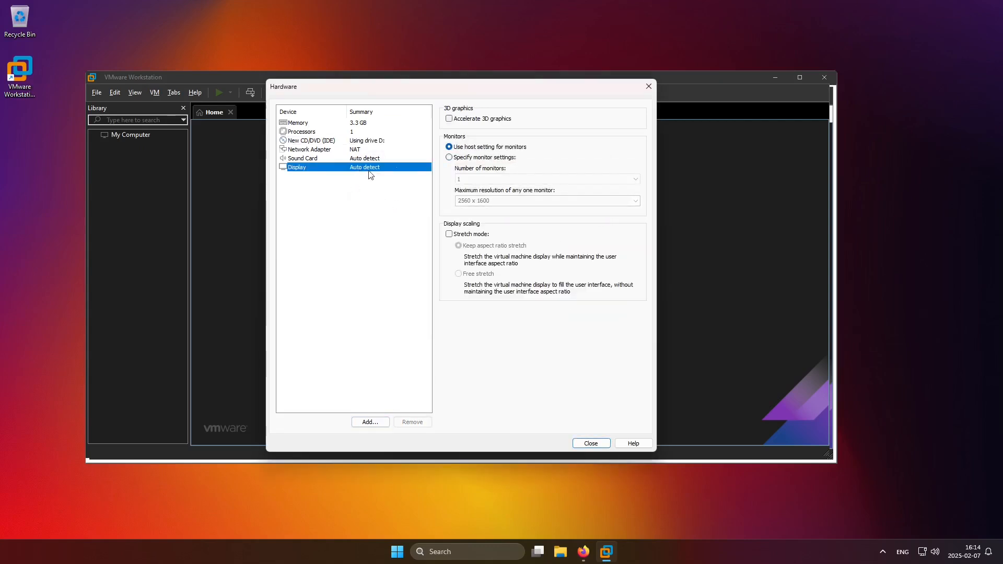
{"action": "left_click", "coordinate": [458, 120]}
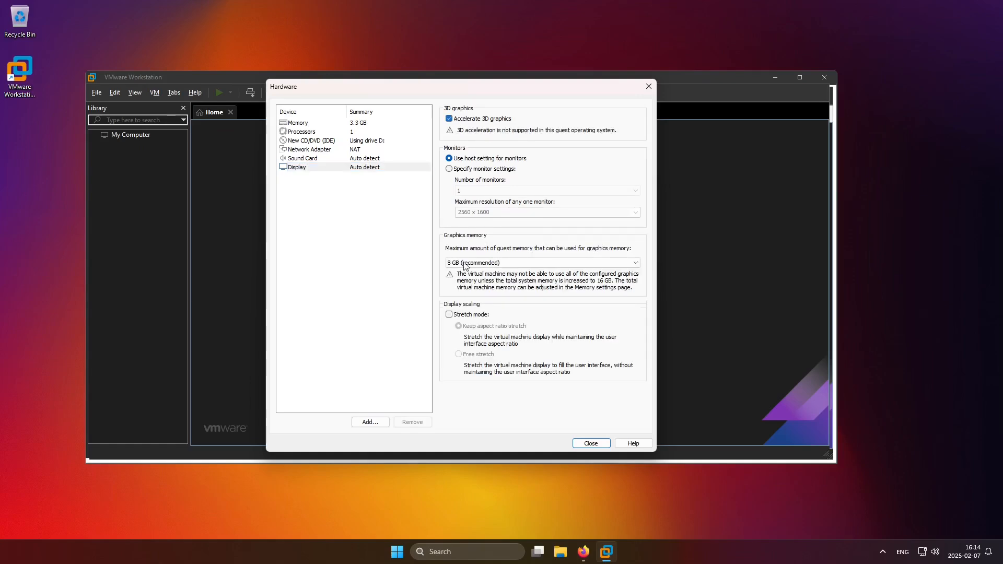
{"action": "left_click", "coordinate": [469, 262]}
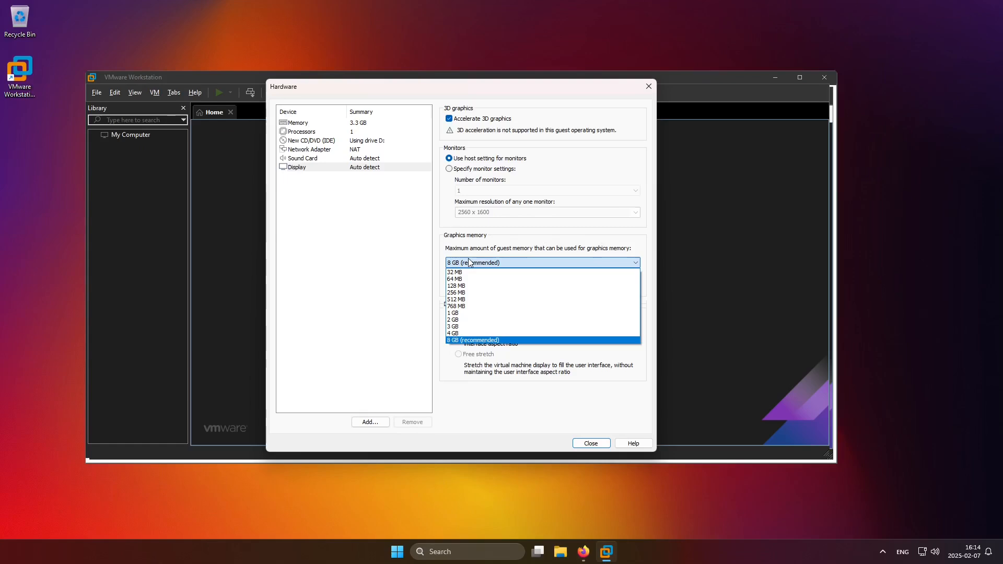
{"action": "left_click", "coordinate": [456, 300]}
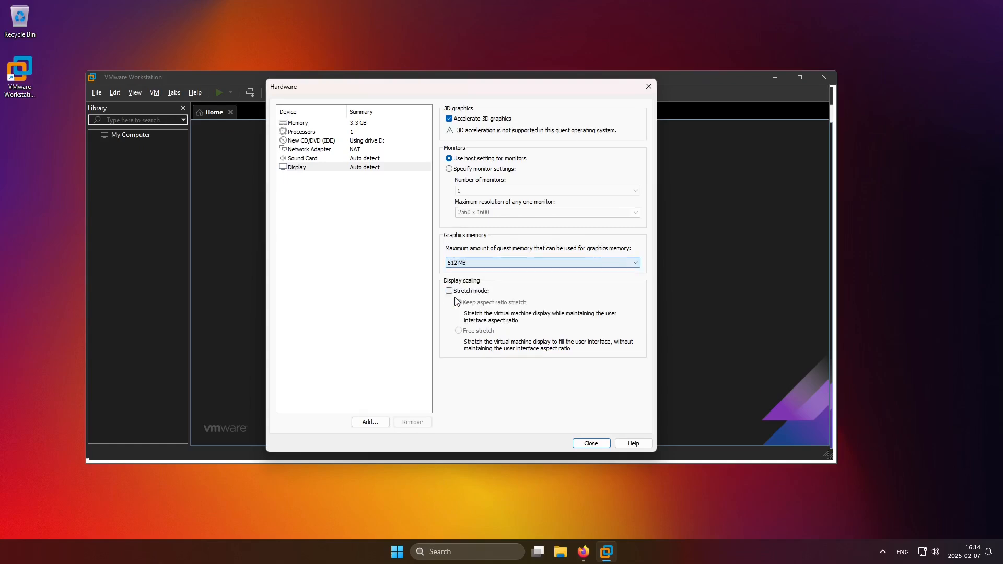
{"action": "left_click", "coordinate": [472, 263]}
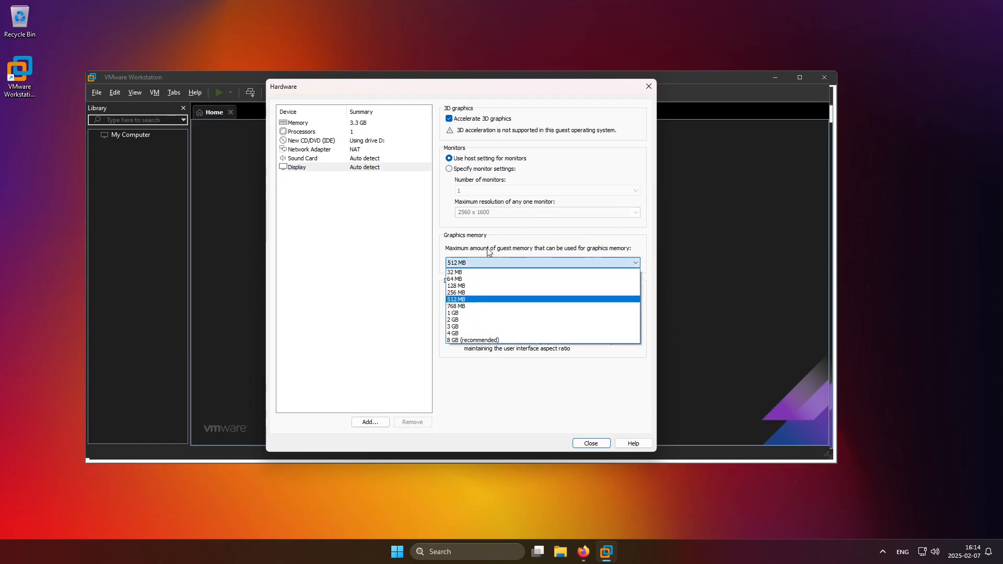
{"action": "left_click", "coordinate": [485, 252]}
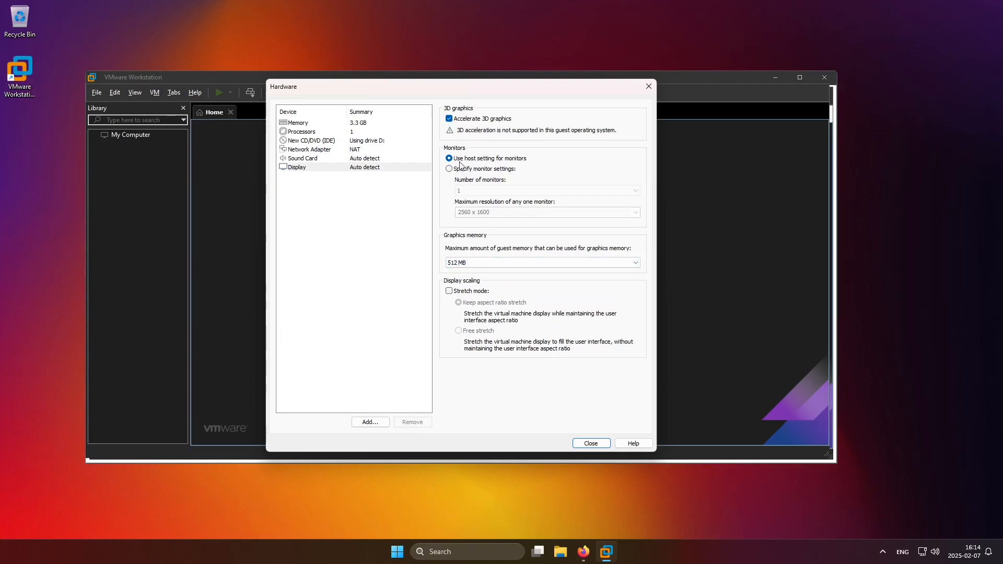
{"action": "left_click", "coordinate": [460, 120]}
Step: Set the network adapter to a bridged connection that replicates the physical network connection state
{"action": "left_click", "coordinate": [312, 159]}
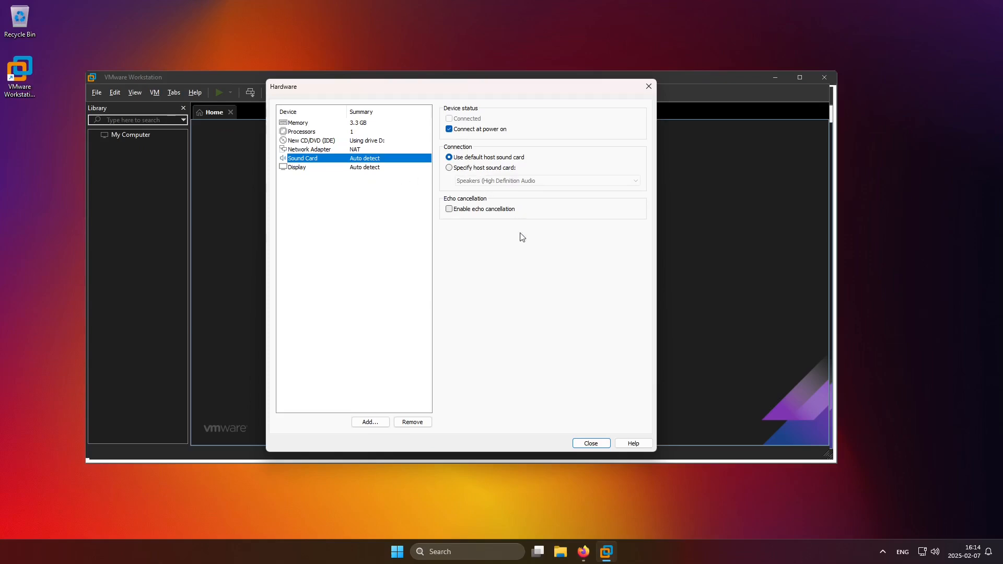
{"action": "left_click", "coordinate": [322, 151]}
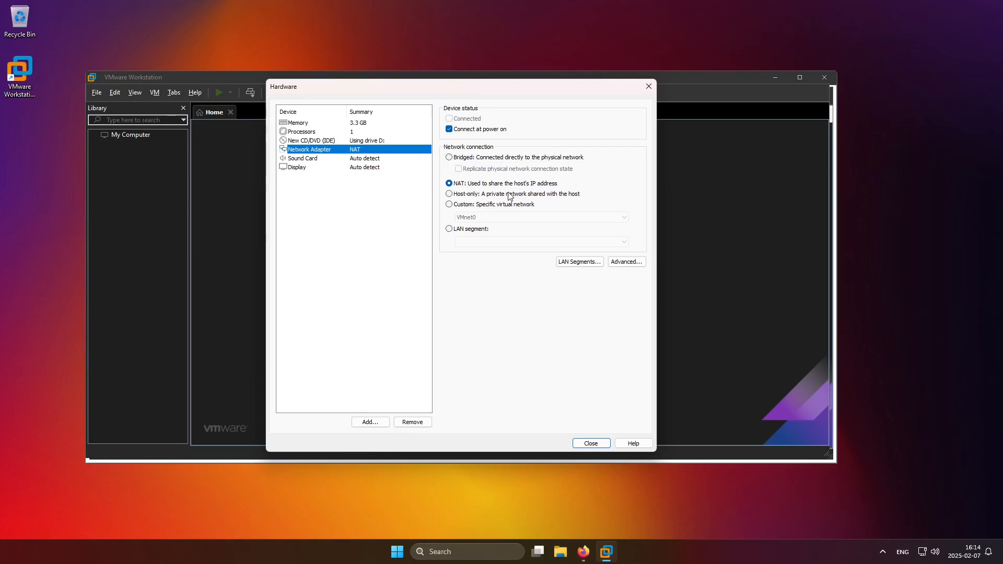
{"action": "left_click", "coordinate": [450, 158]}
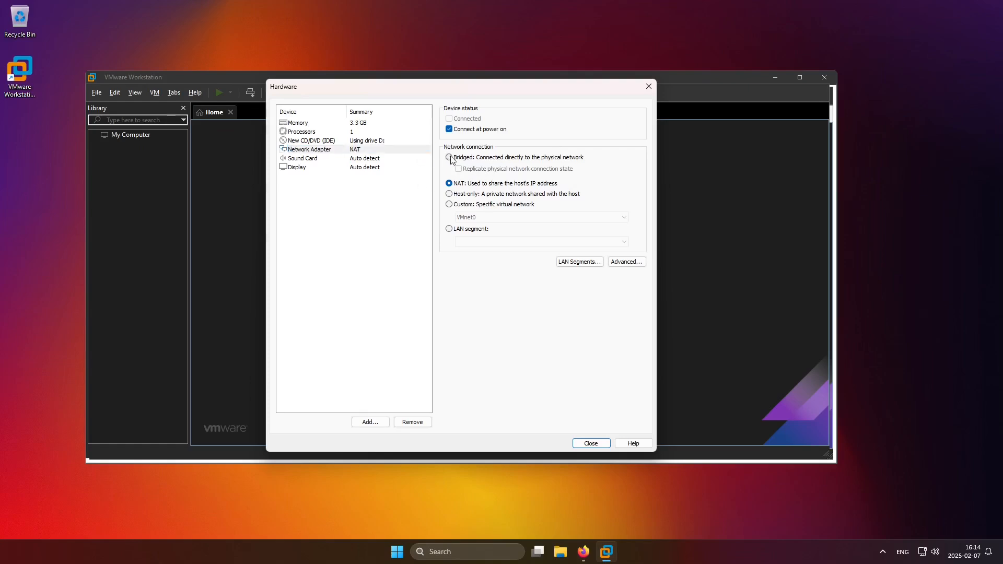
{"action": "left_click", "coordinate": [465, 171]}
{"action": "left_click", "coordinate": [461, 185]}
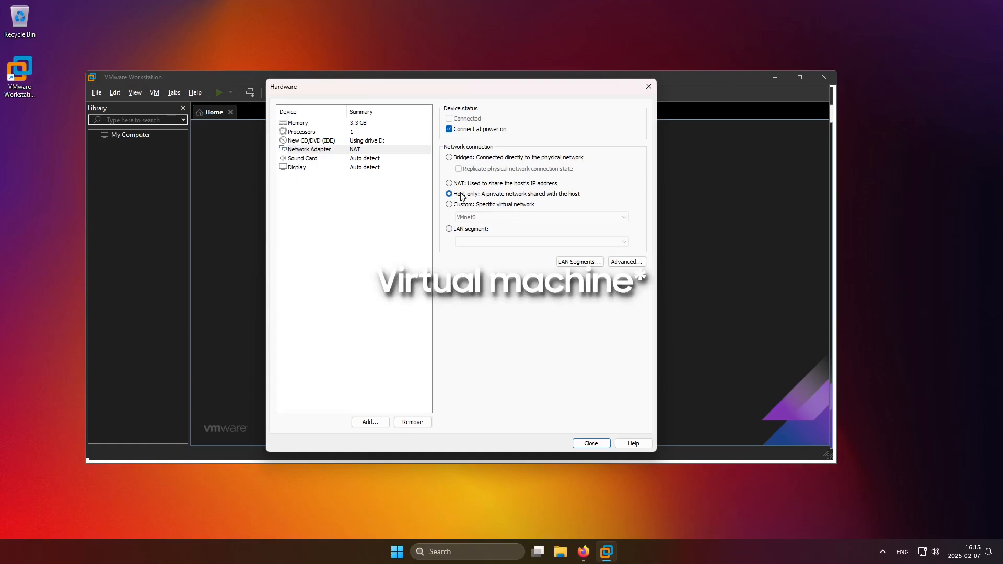
{"action": "left_click", "coordinate": [458, 158]}
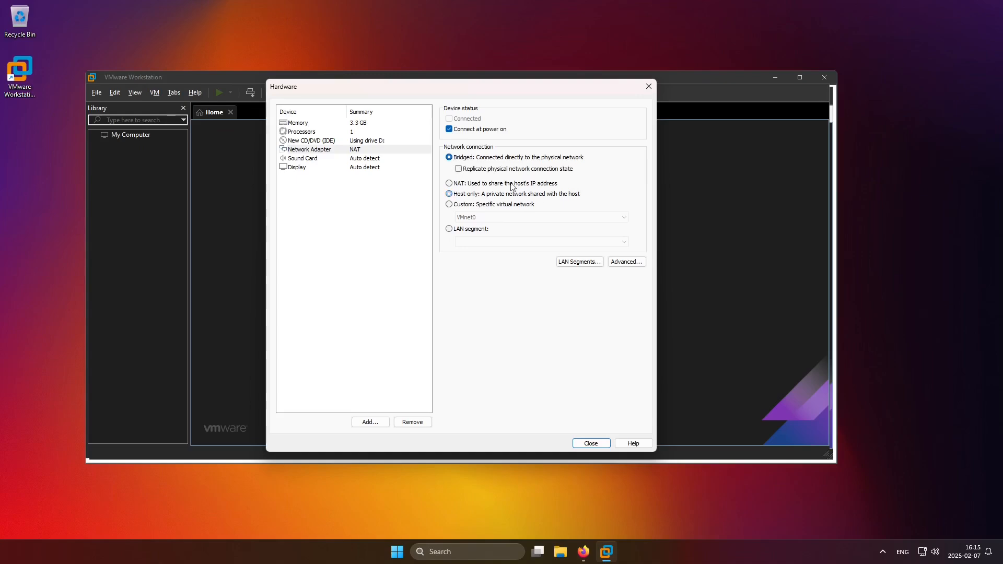
{"action": "left_click", "coordinate": [477, 170]}
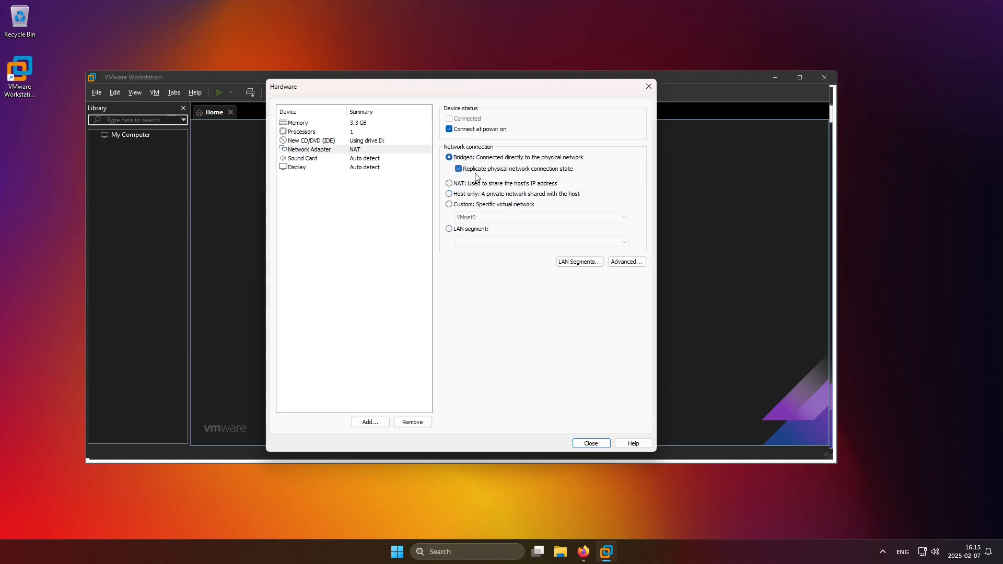
Step: Finish creating the Windows 95 virtual machine with the customized hardware and power it on
{"action": "left_click", "coordinate": [590, 443]}
{"action": "left_click", "coordinate": [512, 371]}
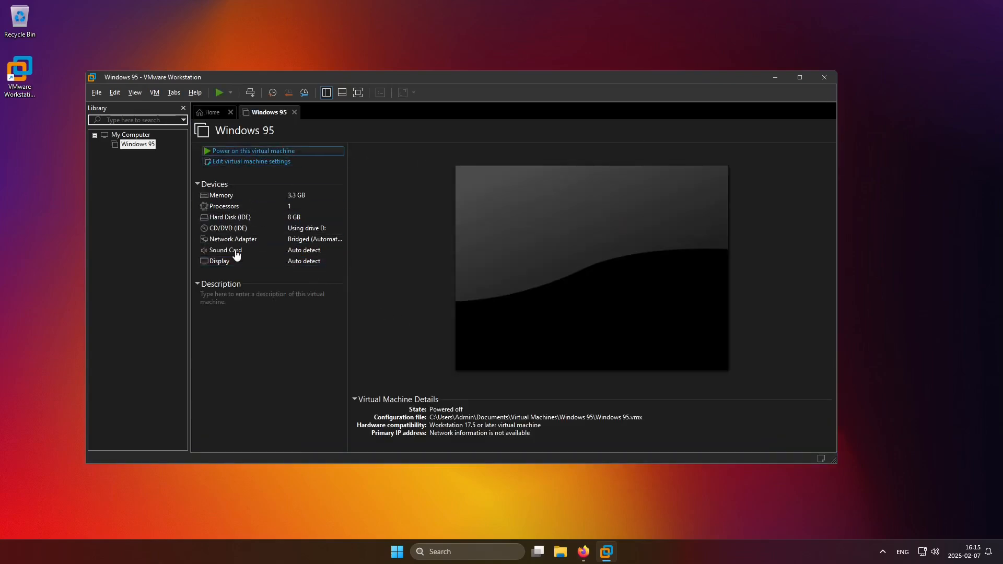
{"action": "key", "text": "ctrl+b"}
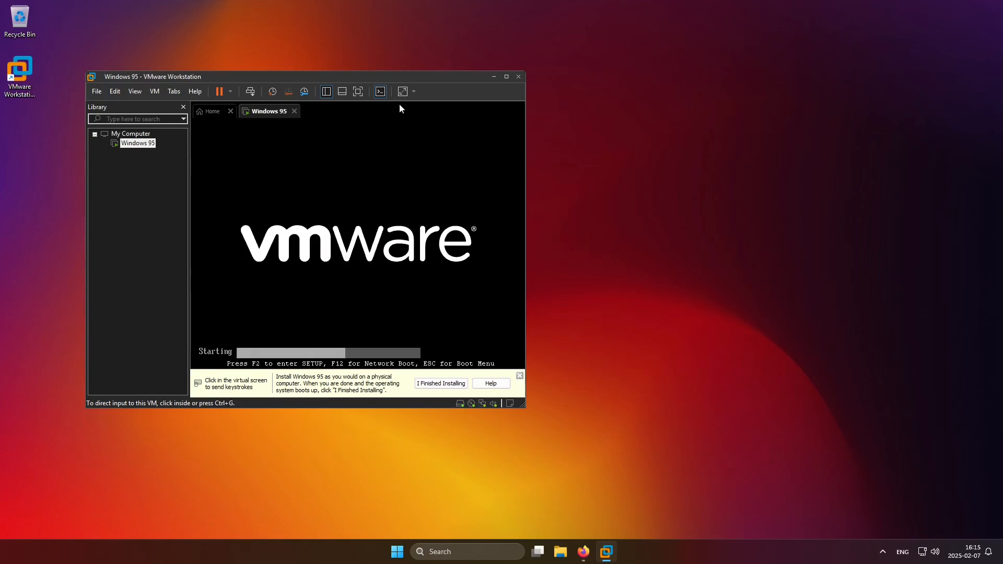
Step: Reposition the window of the running virtual machine and dismiss the promiscuous mode hint for adapter Ethernet0
{"action": "left_click_drag", "start_coordinate": [395, 82], "coordinate": [462, 125]}
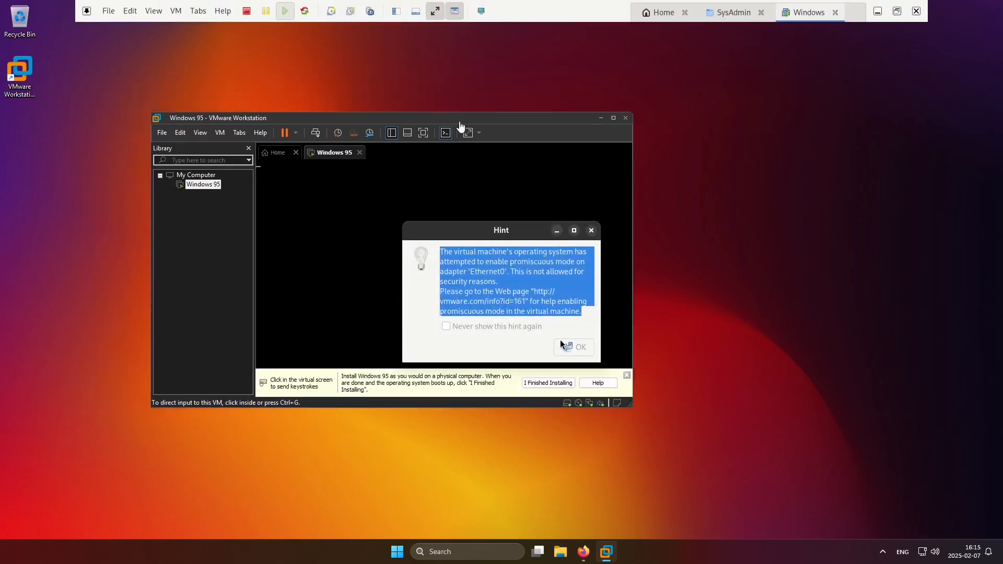
{"action": "left_click", "coordinate": [525, 328]}
{"action": "left_click", "coordinate": [530, 328]}
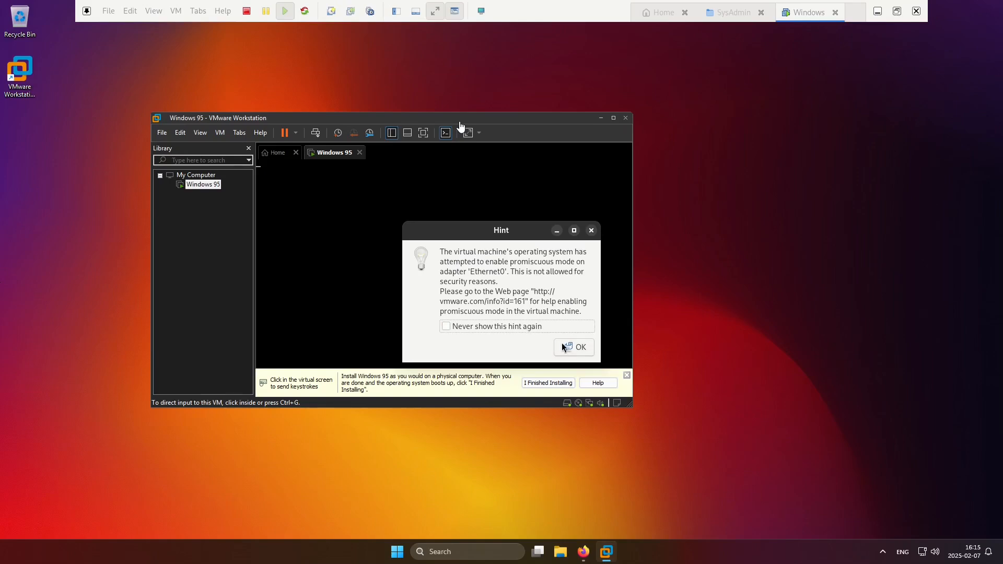
{"action": "left_click", "coordinate": [563, 348]}
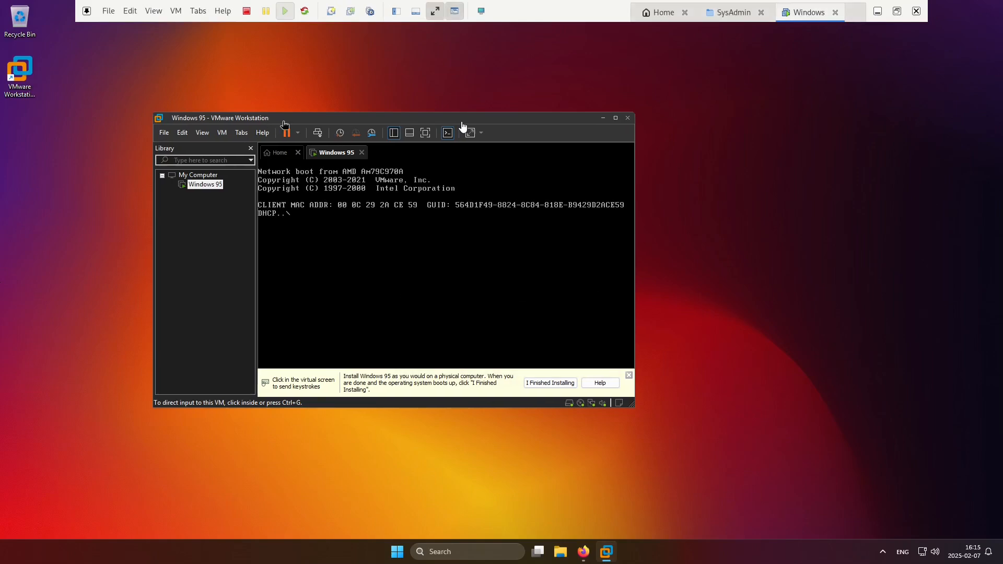
Step: Close VMware Workstation while the Windows 95 virtual machine is still running
{"action": "left_click_drag", "start_coordinate": [284, 124], "coordinate": [286, 146]}
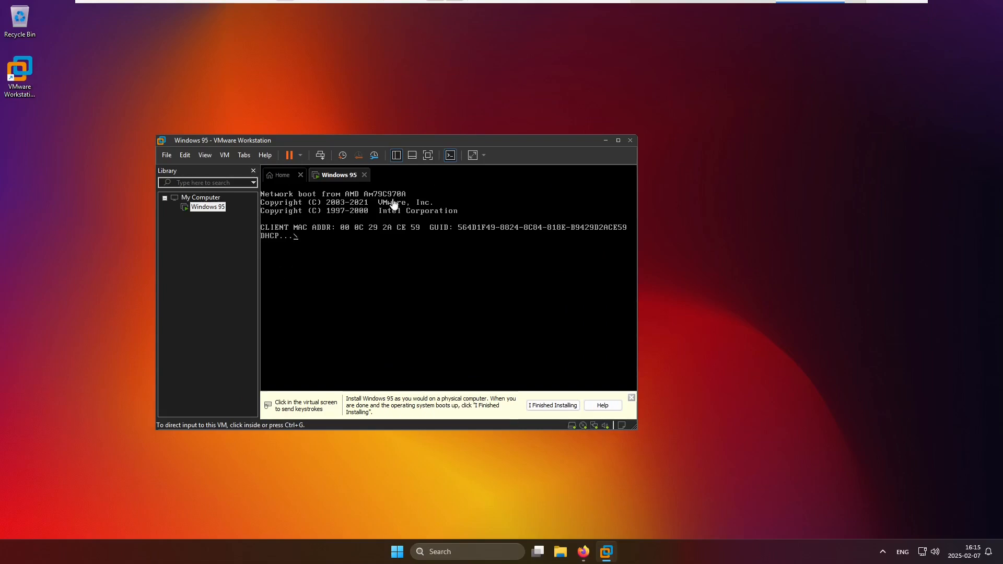
{"action": "left_click", "coordinate": [630, 141]}
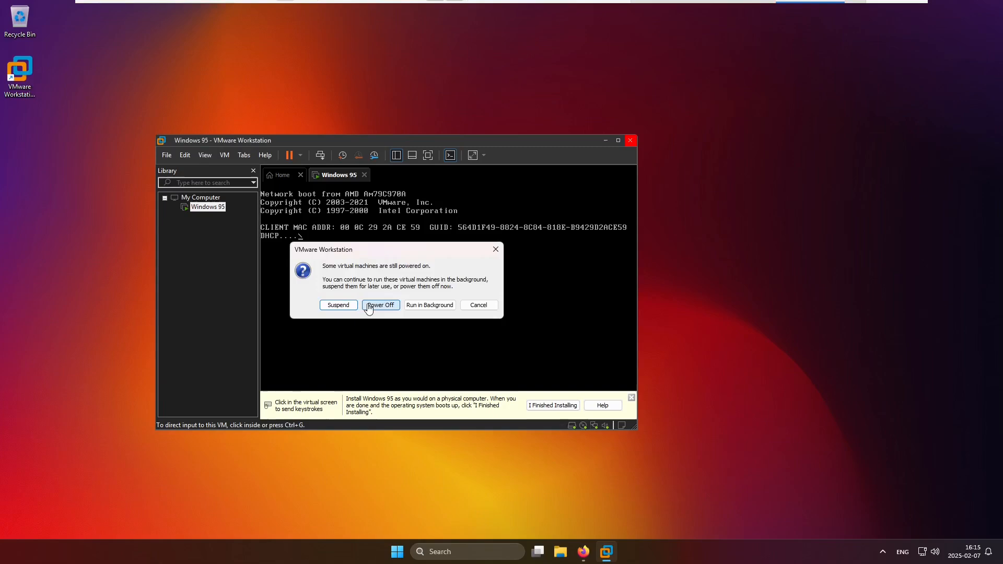